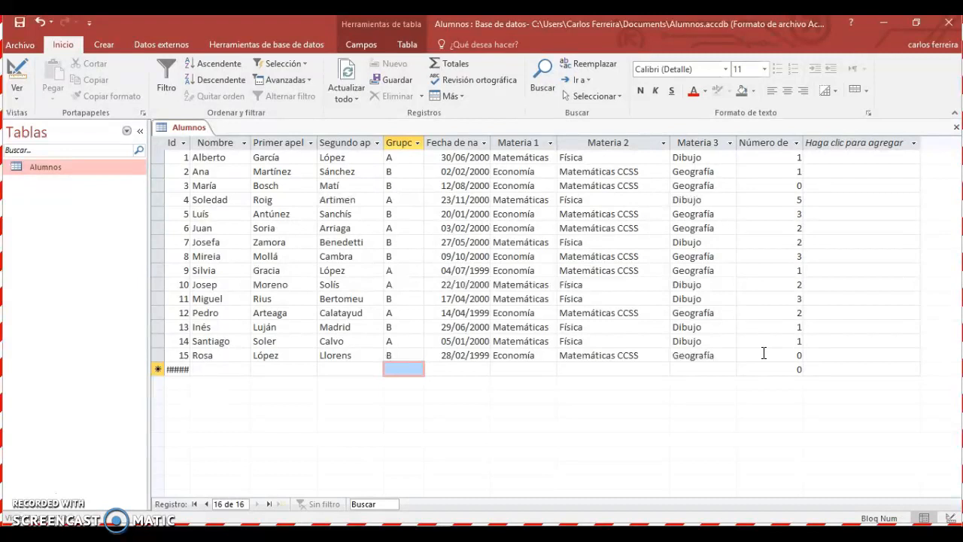
Create a new query in design view and add the Alumnos table to it.
click(104, 44)
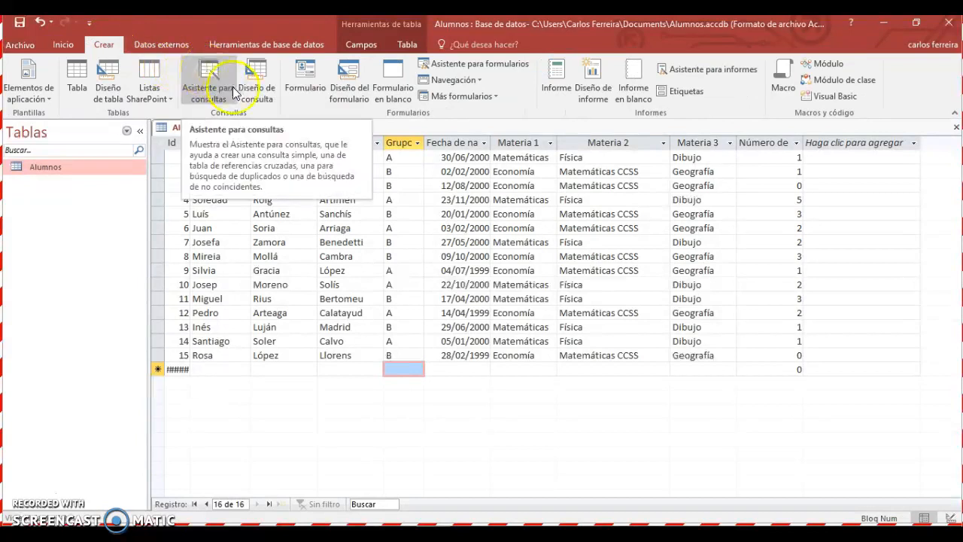
click(257, 92)
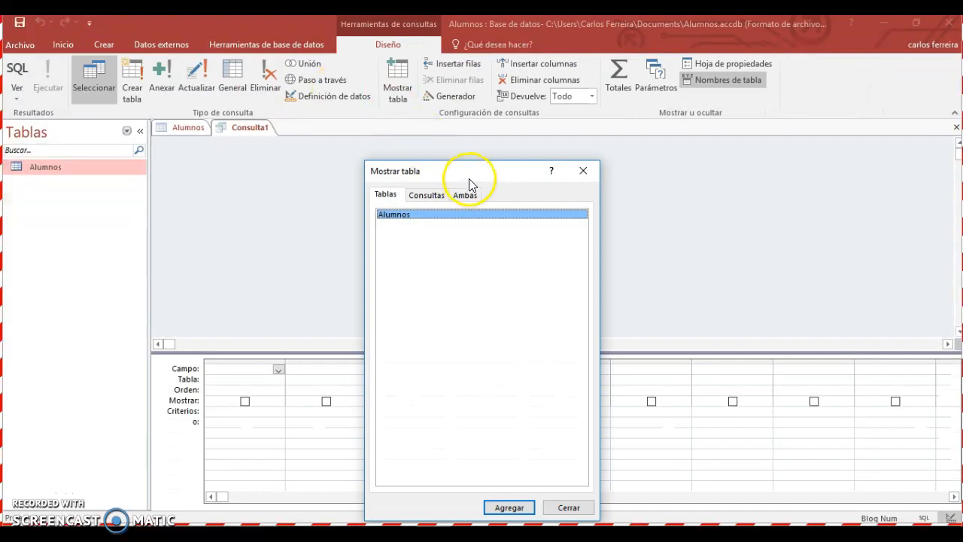
drag(475, 176, 484, 123)
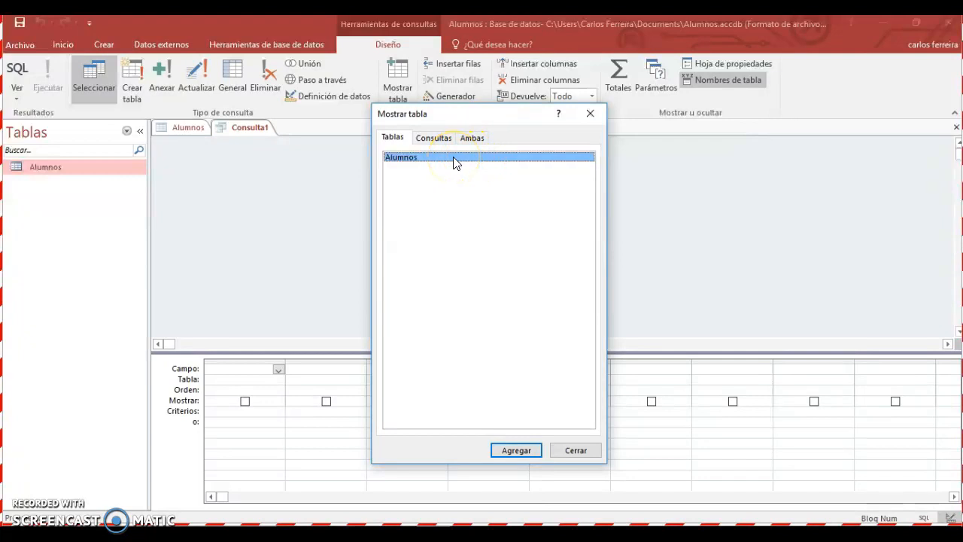
click(512, 449)
click(576, 450)
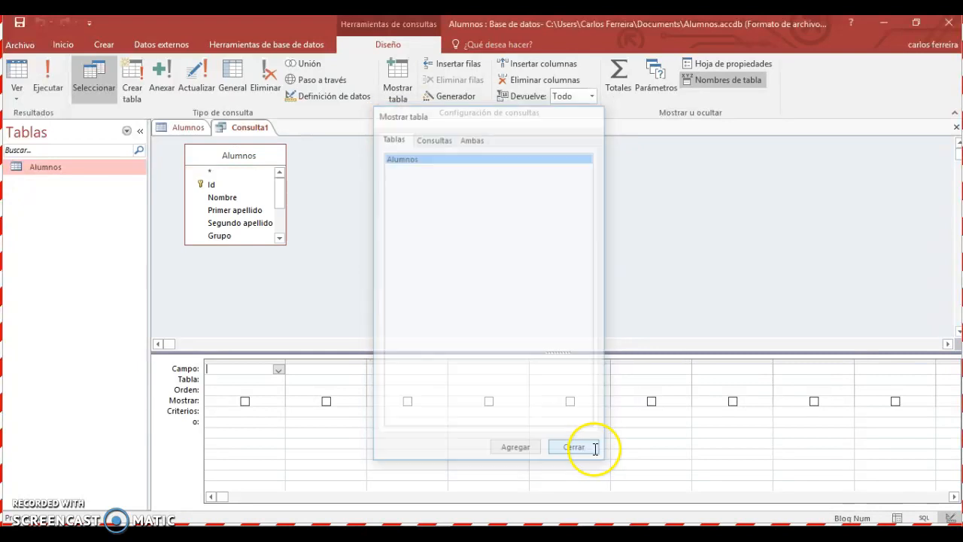
Reposition the Alumnos table box and move the divider up to shrink the table area above the query grid.
drag(273, 155, 277, 185)
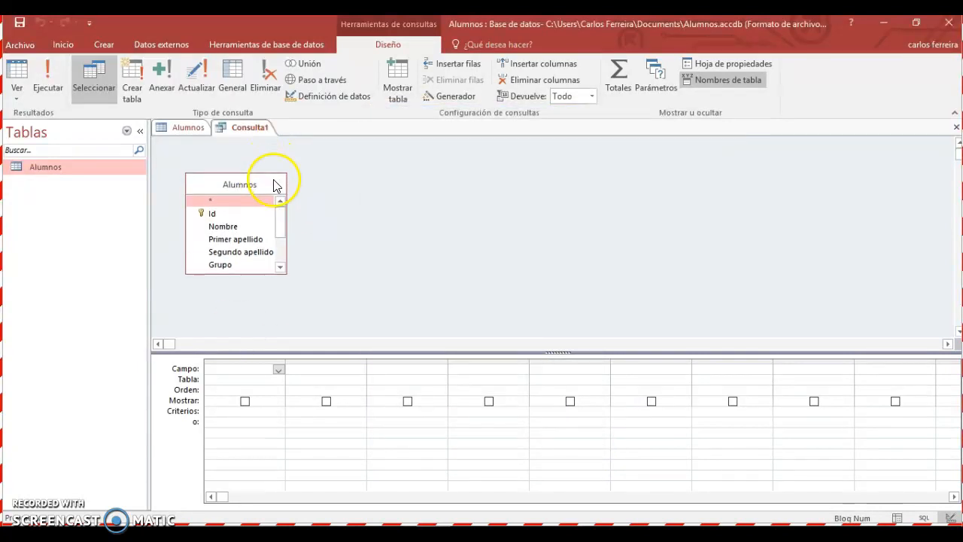
drag(452, 348, 450, 295)
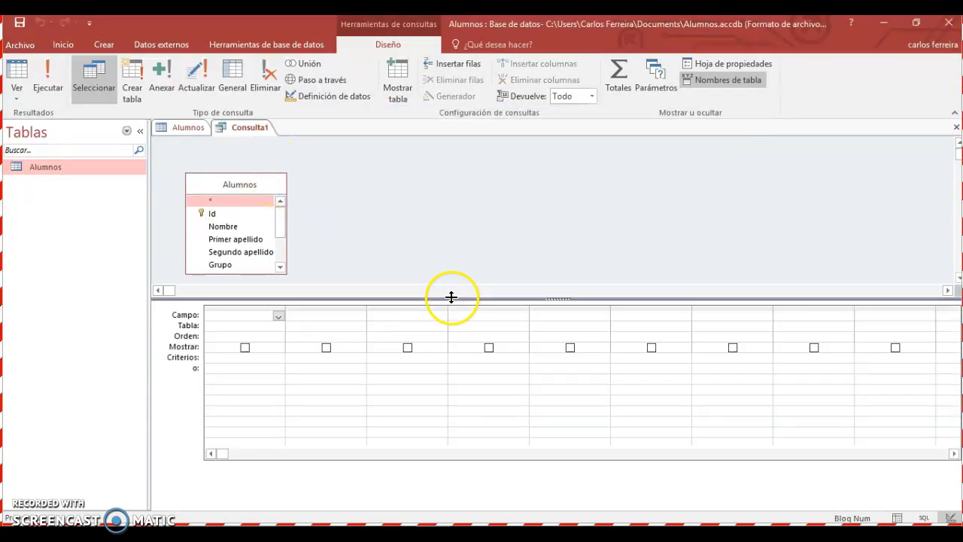
drag(266, 186, 265, 165)
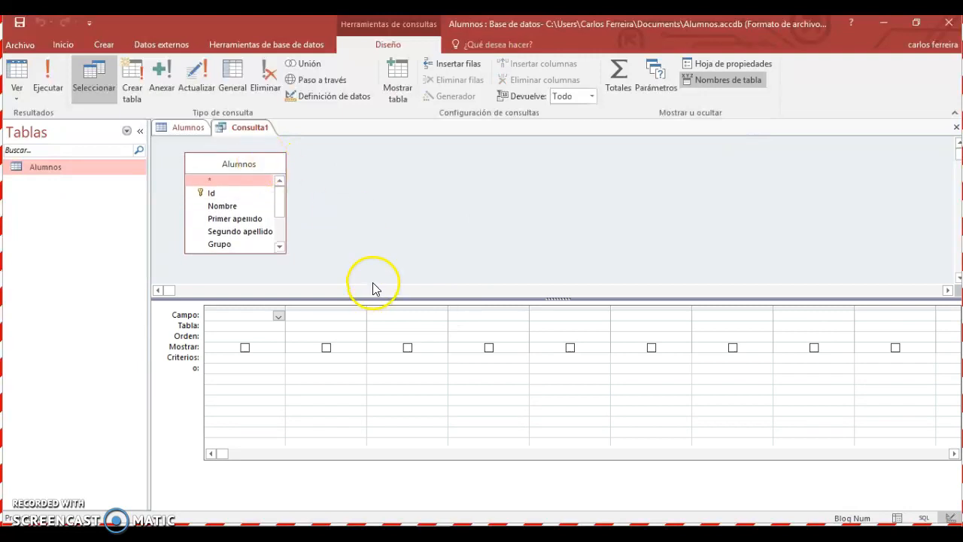
drag(369, 300, 311, 291)
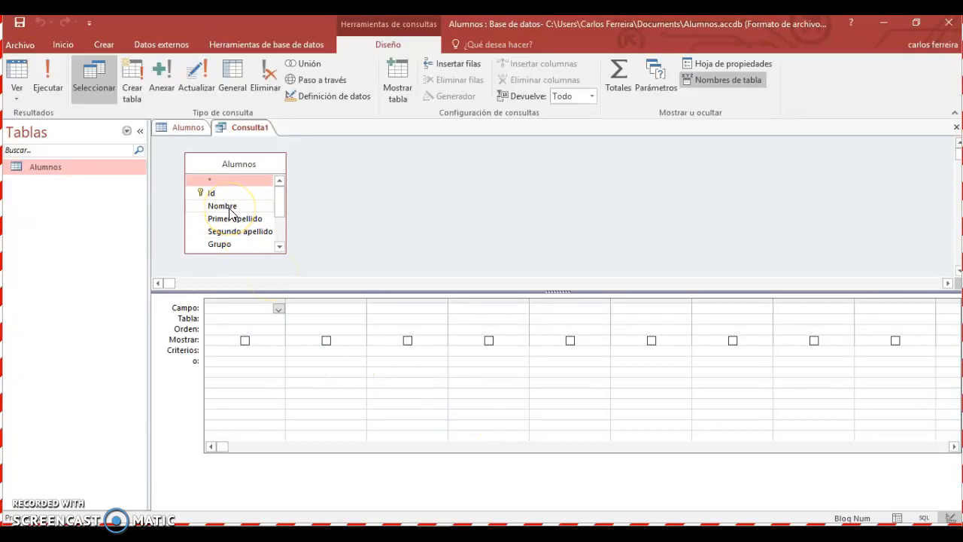
Add the Nombre, Primer apellido and Segundo apellido fields to the first three columns of the query grid.
drag(231, 213, 279, 315)
click(278, 310)
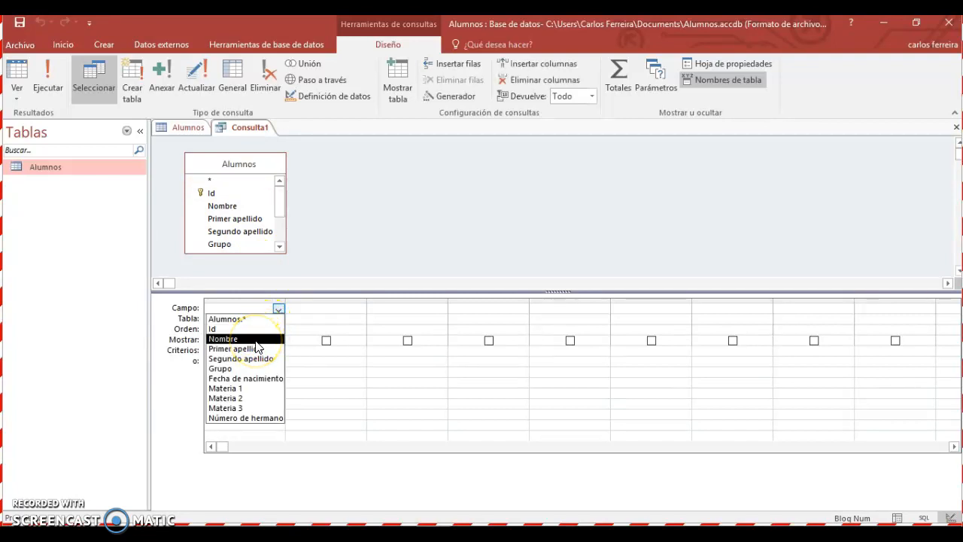
click(258, 340)
click(252, 218)
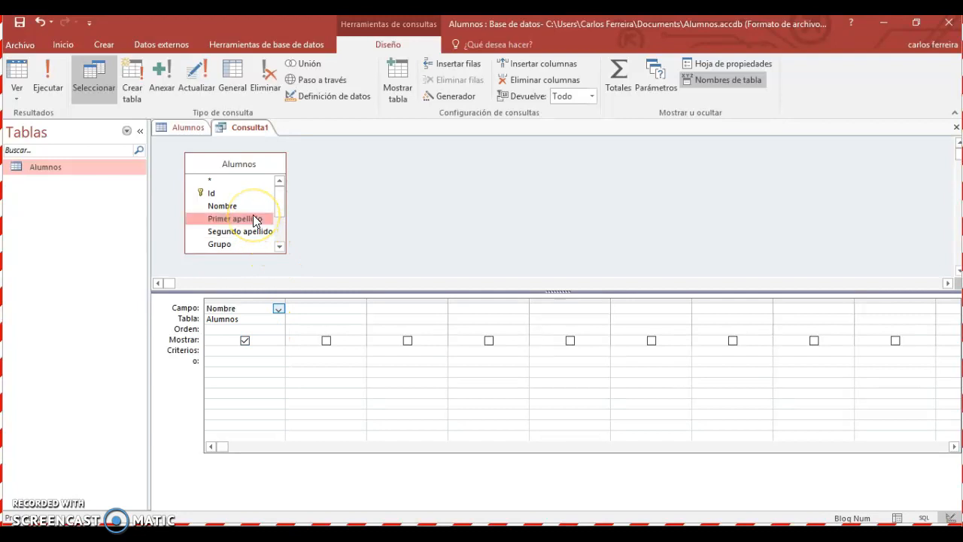
drag(244, 220, 323, 308)
drag(249, 239, 424, 310)
Add Fecha de nacimiento and Número de hermanos as the next query fields and preview the results before returning to the design.
click(279, 246)
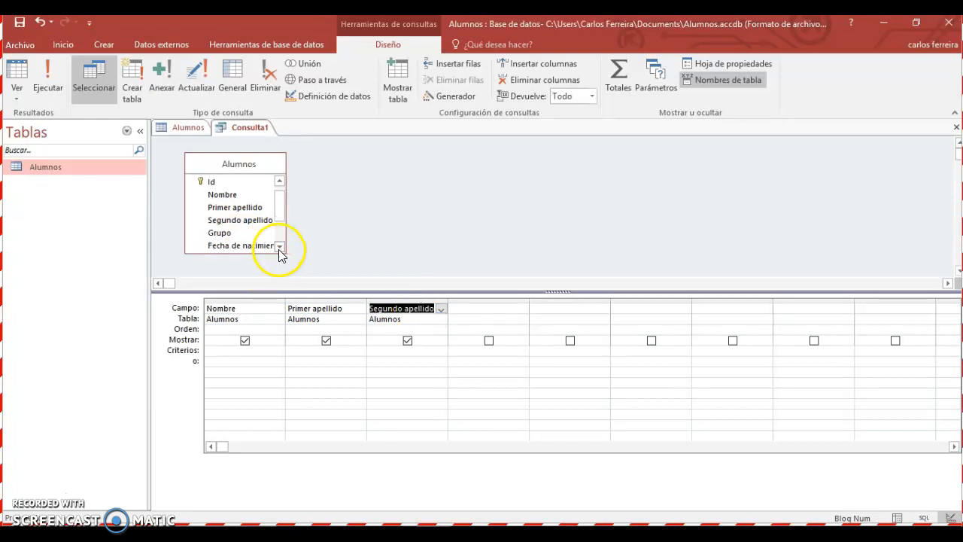
drag(263, 254, 484, 309)
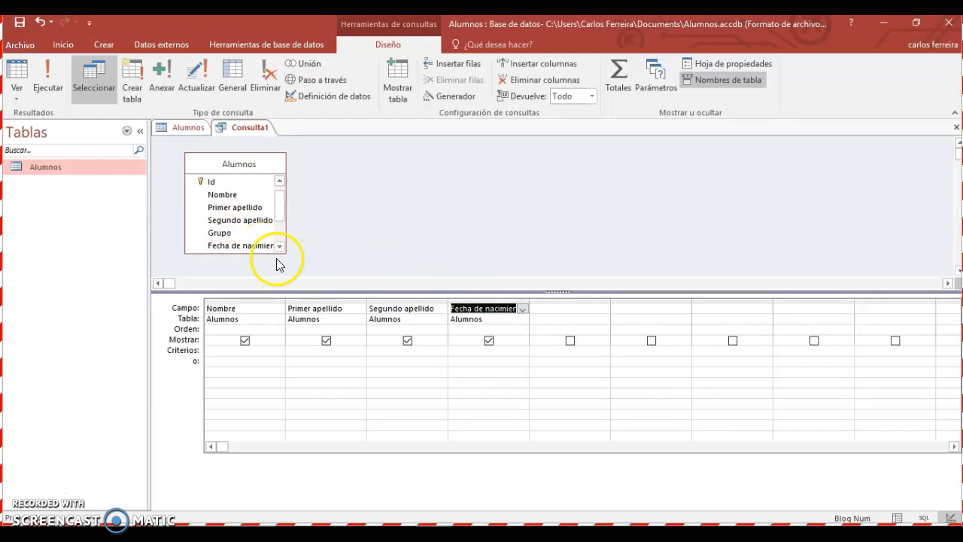
click(535, 309)
click(602, 308)
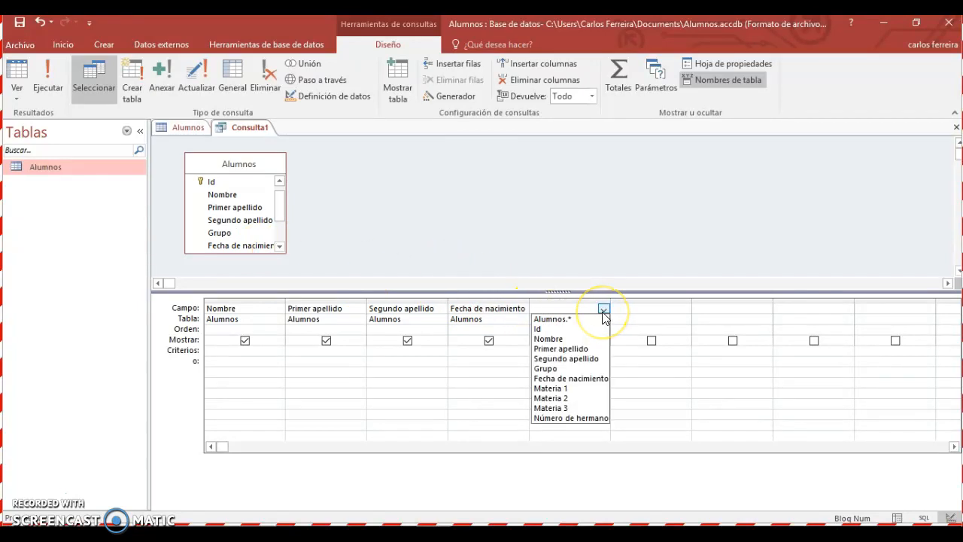
click(584, 419)
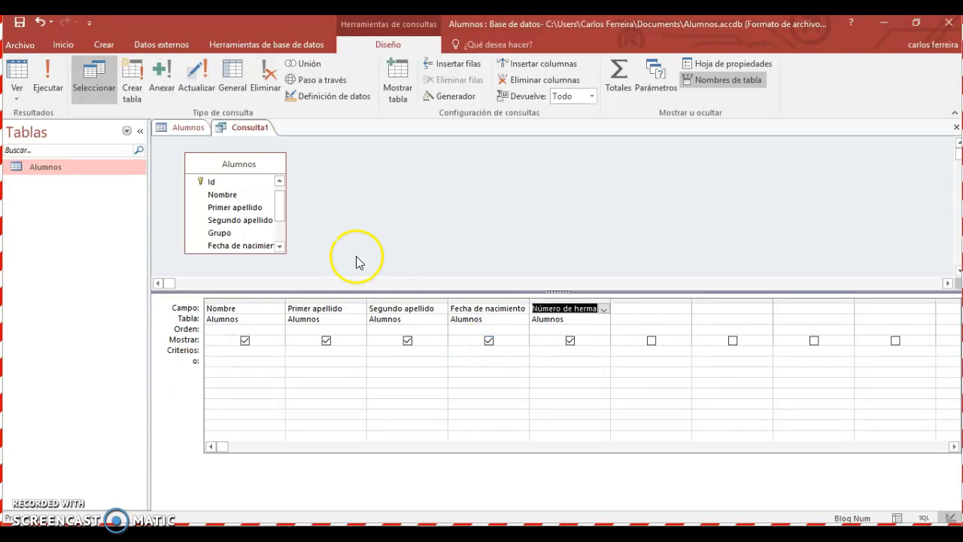
click(18, 72)
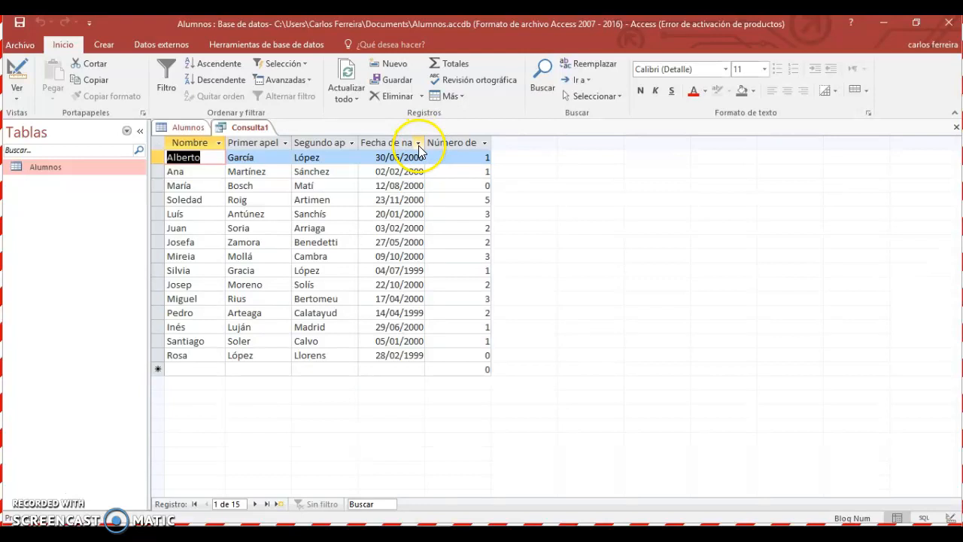
click(17, 69)
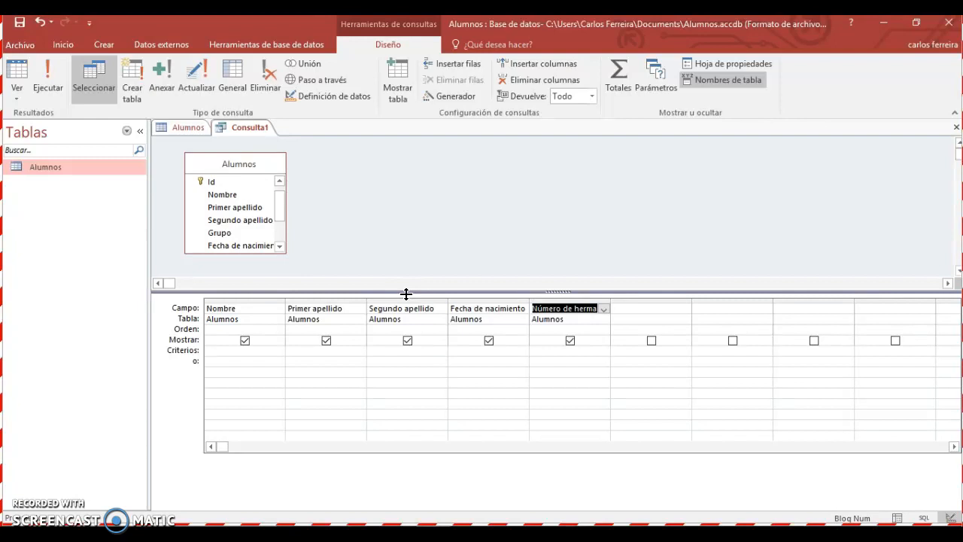
Set the Fecha de nacimiento criterion to <#01/07/2000# and view the query results.
click(468, 351)
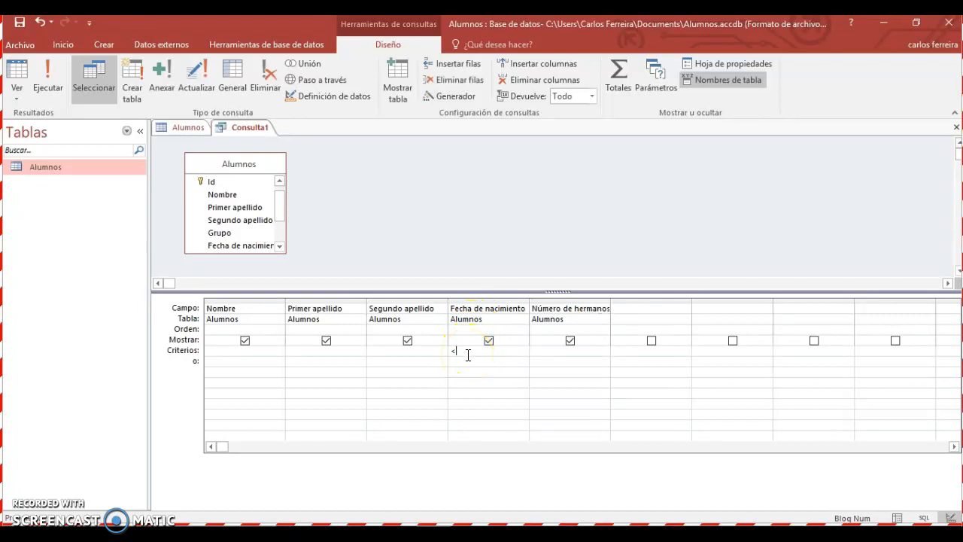
text(<#01/07)
text(/200)
text(0)
click(502, 367)
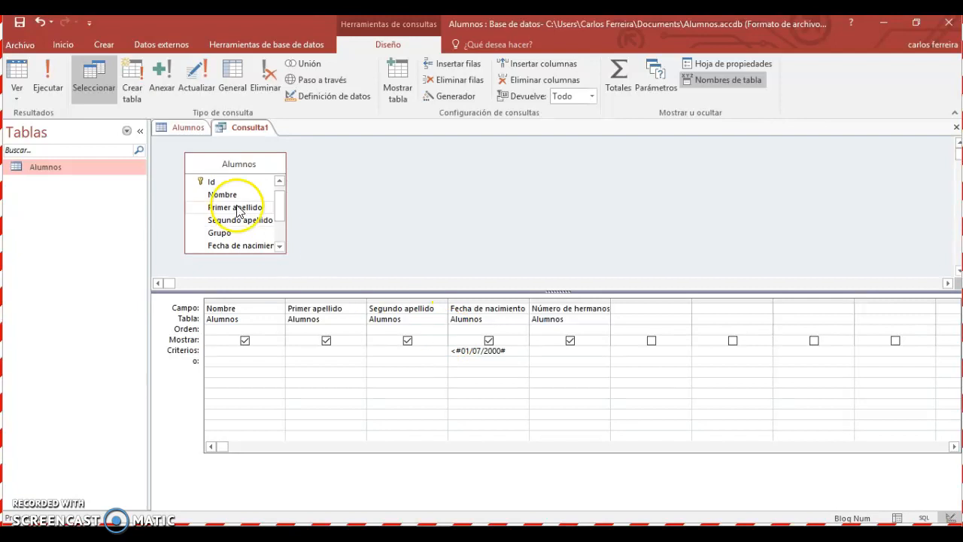
click(18, 73)
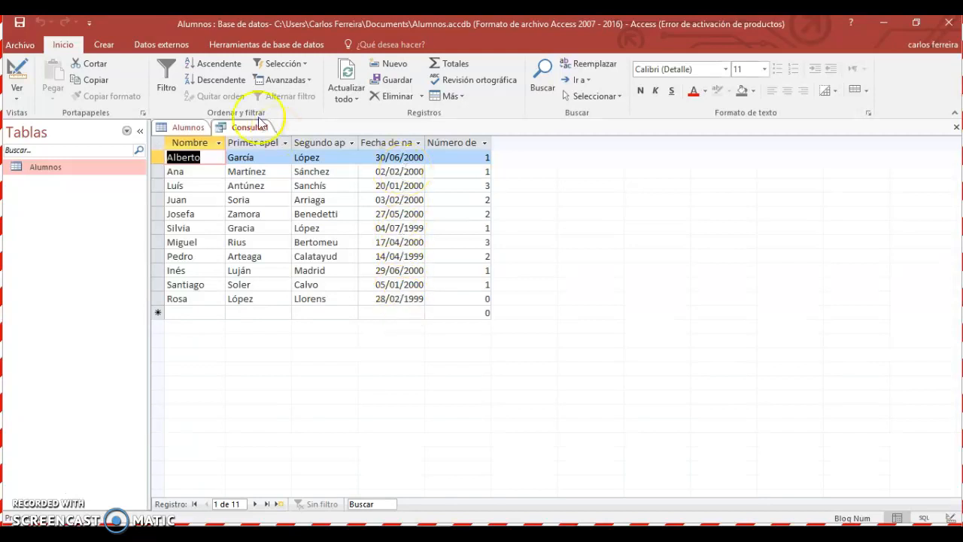
Try hiding the Fecha de nacimiento column from the query output, preview the results and return to the design.
click(23, 73)
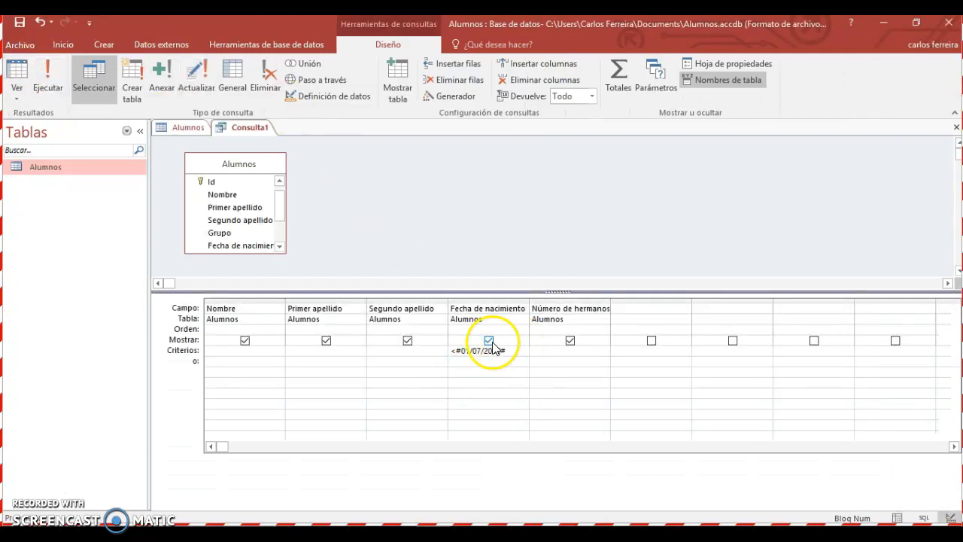
click(489, 340)
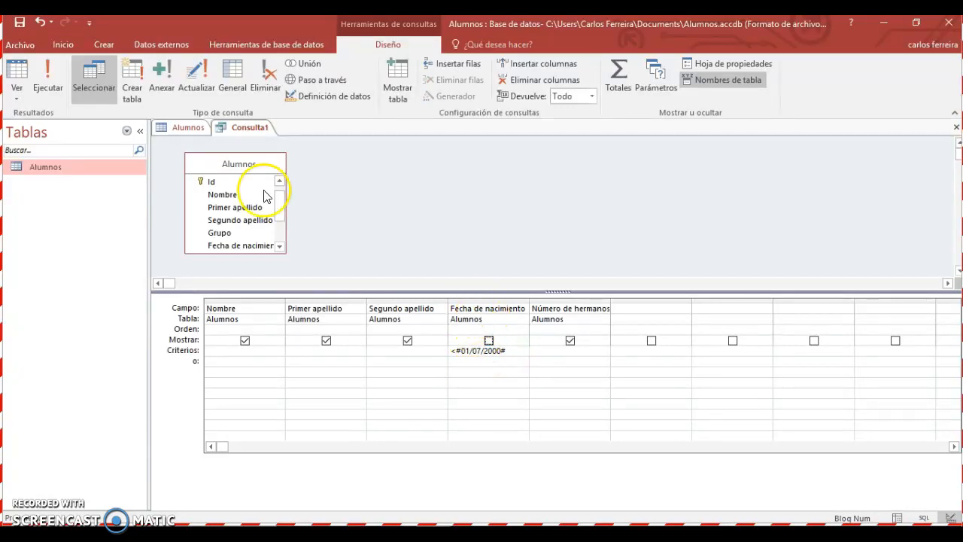
click(25, 74)
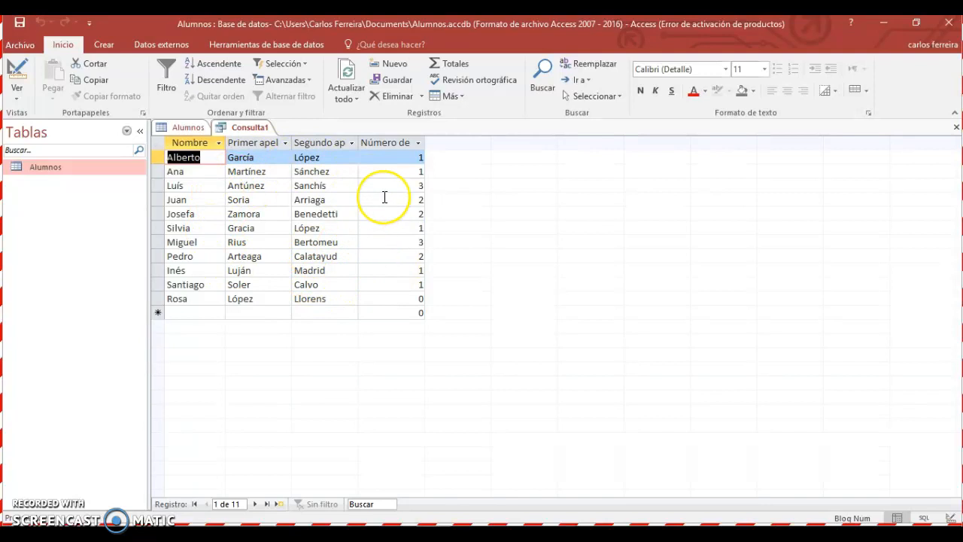
click(16, 76)
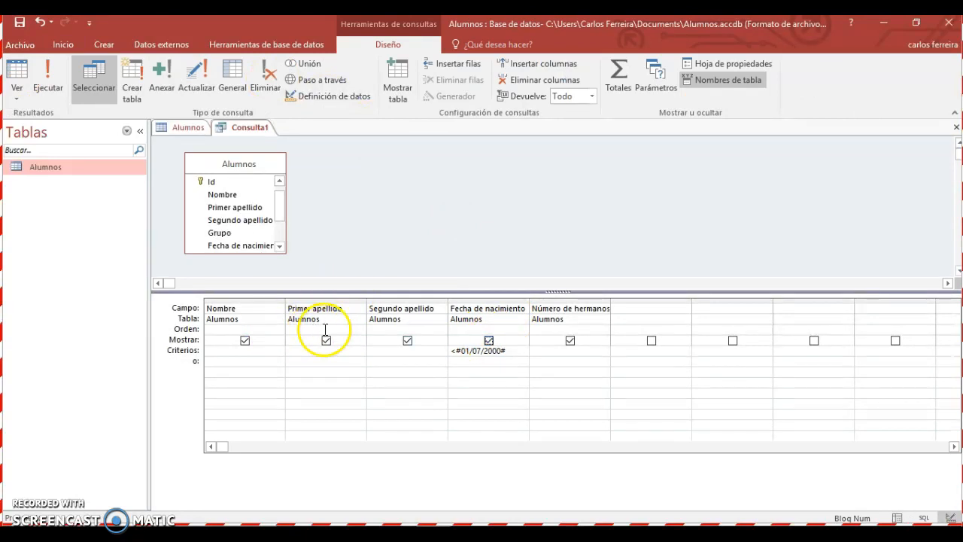
Sort the query by Fecha de nacimiento in Ascendente order and view the results.
click(489, 329)
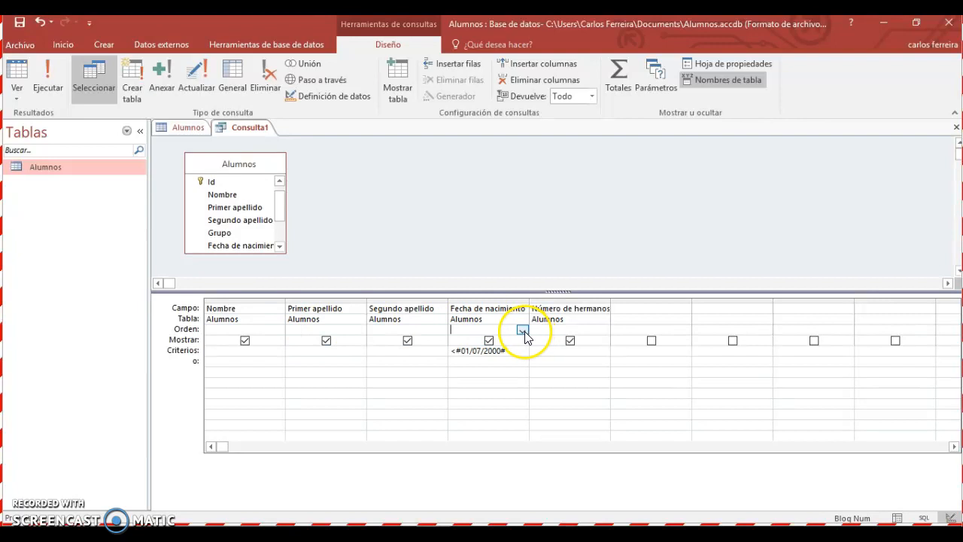
click(523, 331)
click(493, 341)
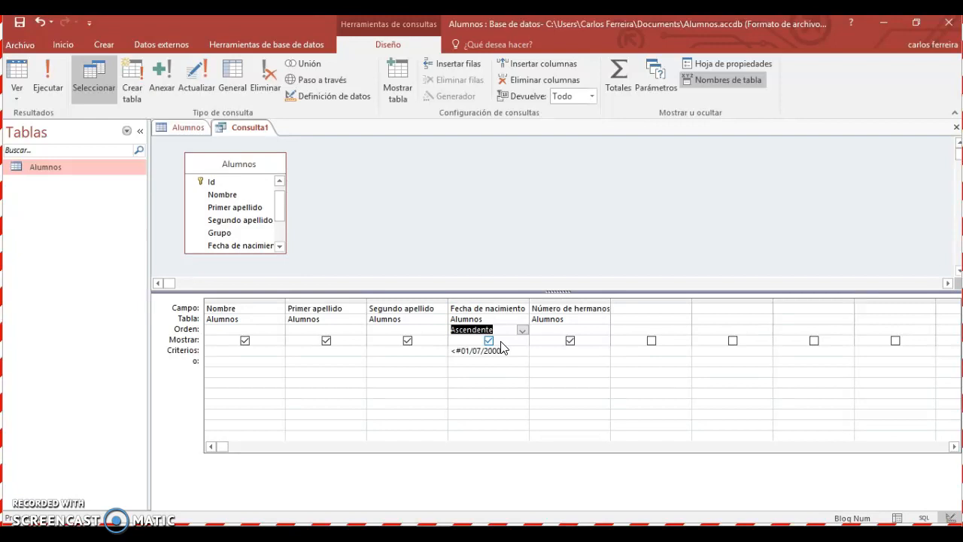
click(504, 330)
click(17, 73)
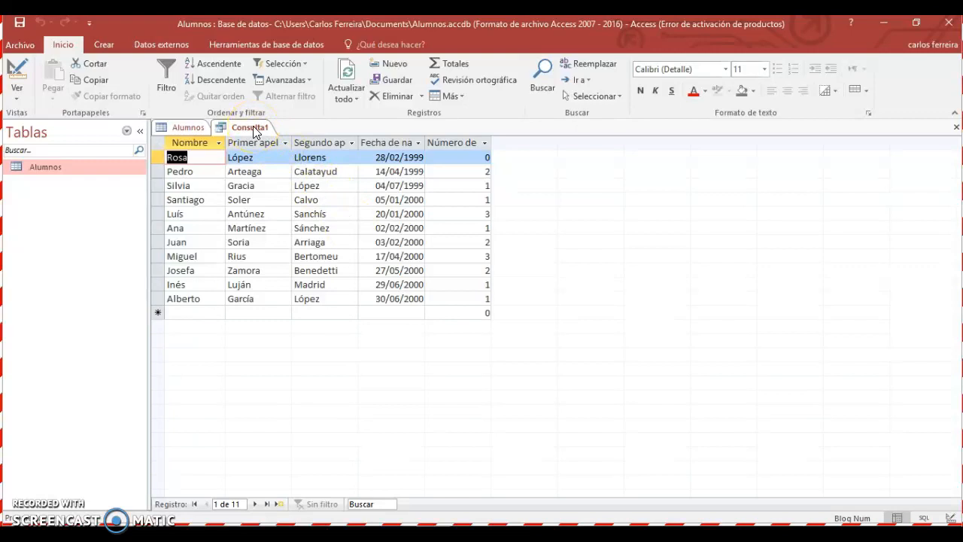
Start a new record in the Alumnos table and enter the student's first name and both surnames.
click(194, 129)
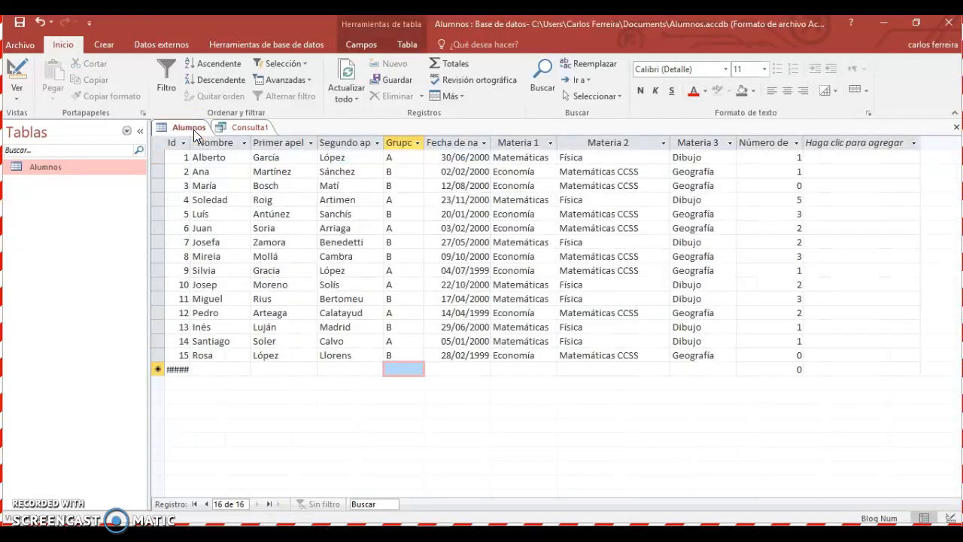
click(216, 370)
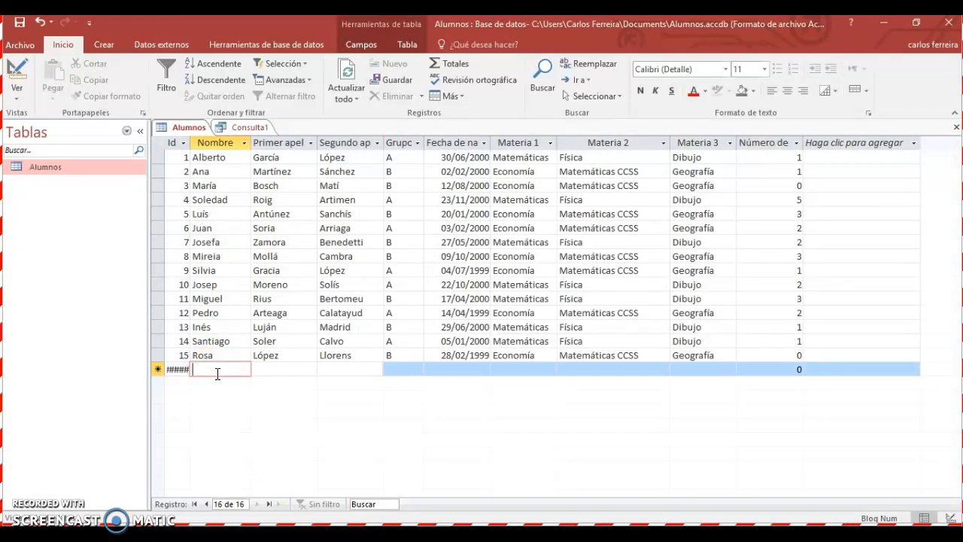
text(Juan)
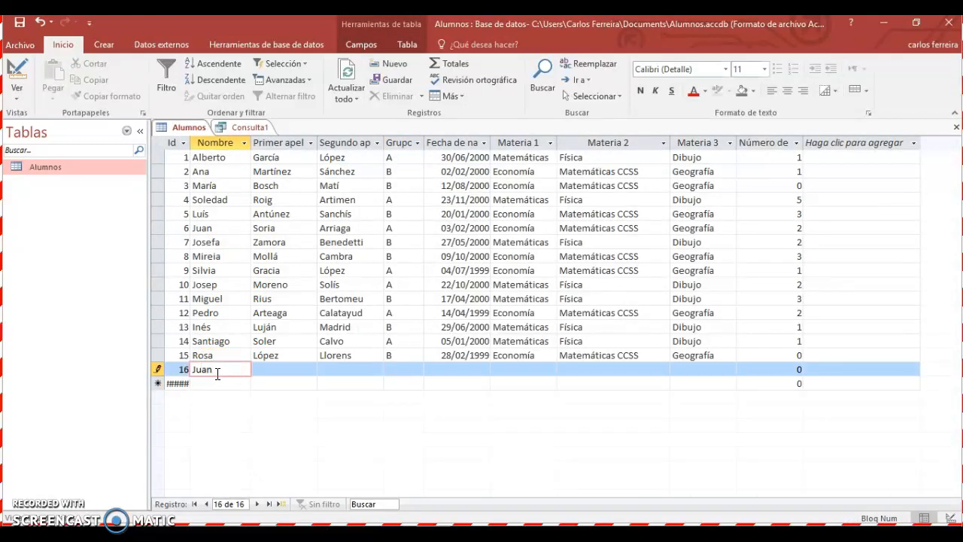
click(273, 370)
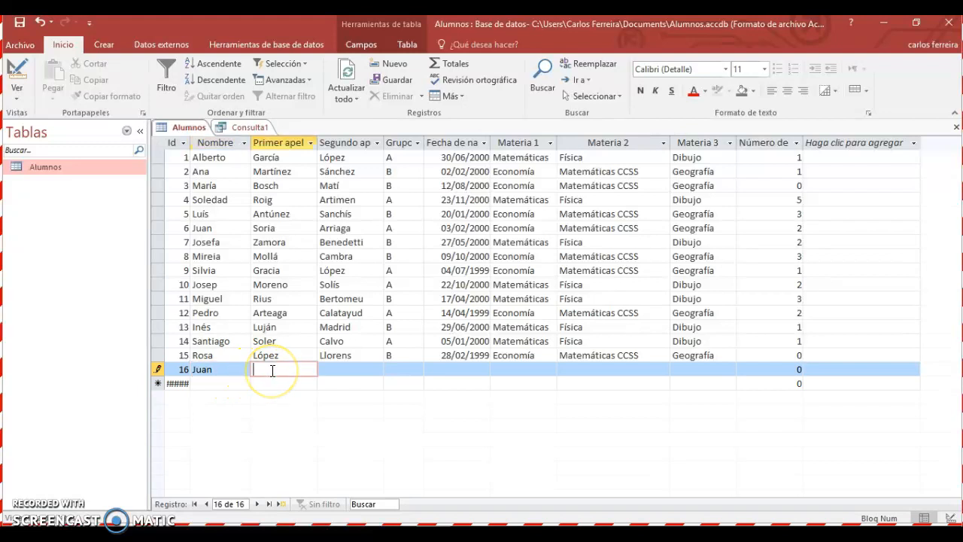
text(López)
key(Tab)
text(R)
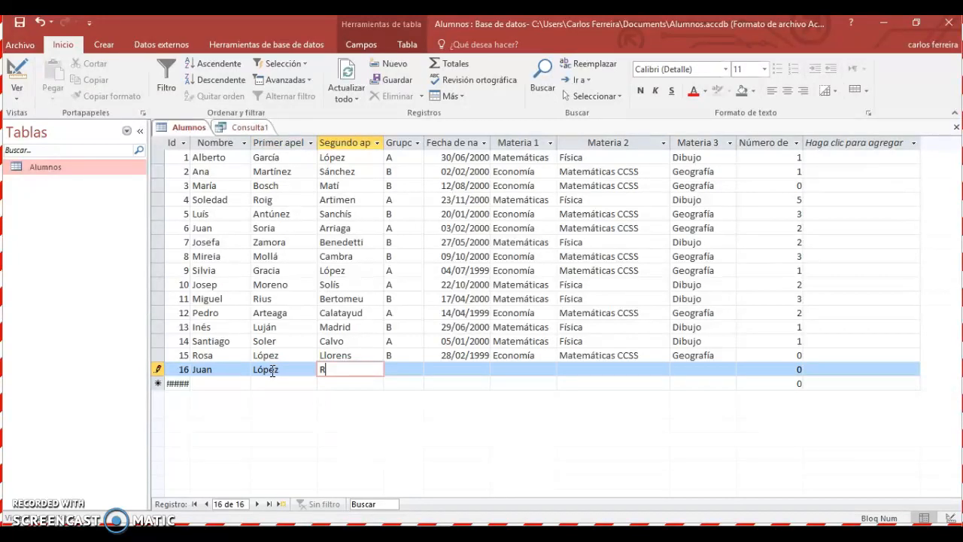
text(egúlez)
Set the new student's Grupo to A and fill in the student's date of birth.
click(408, 369)
text(A)
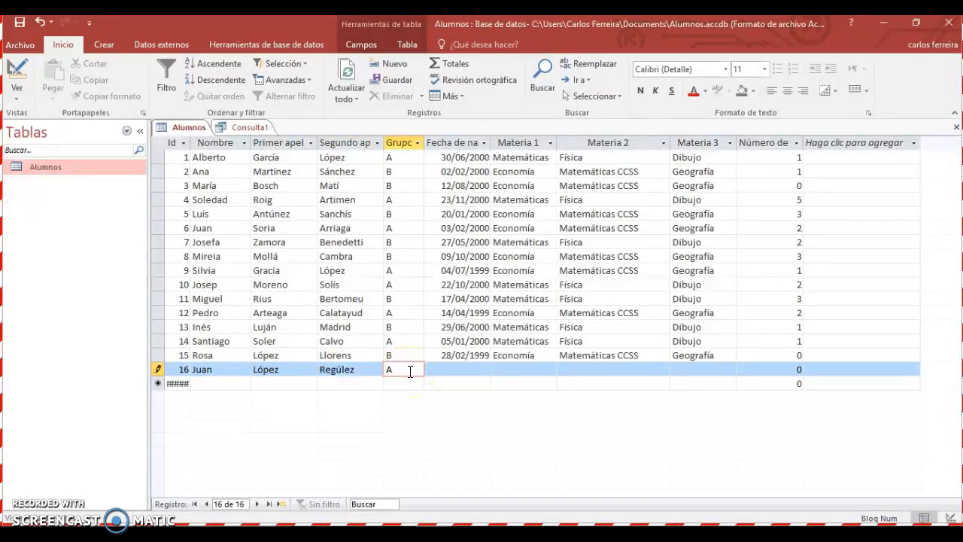
click(465, 370)
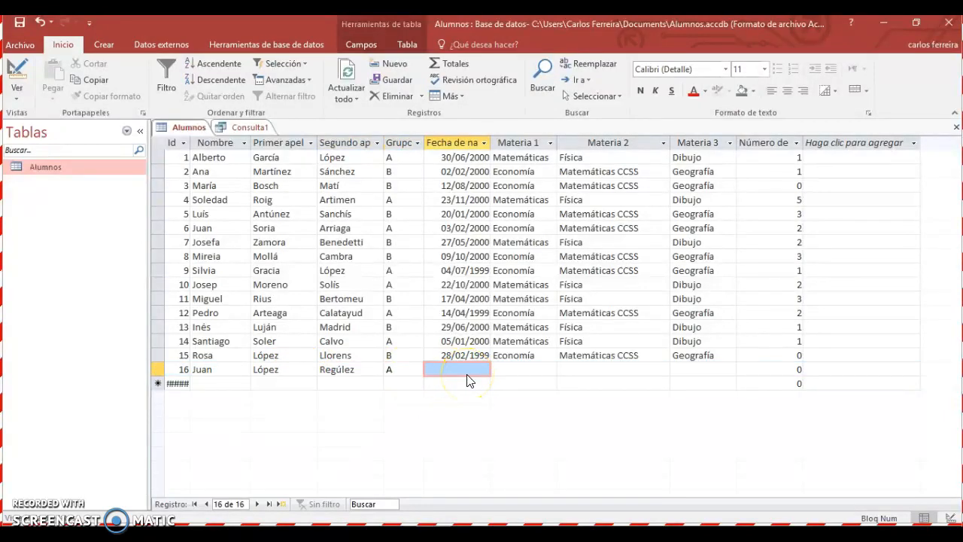
text(4)
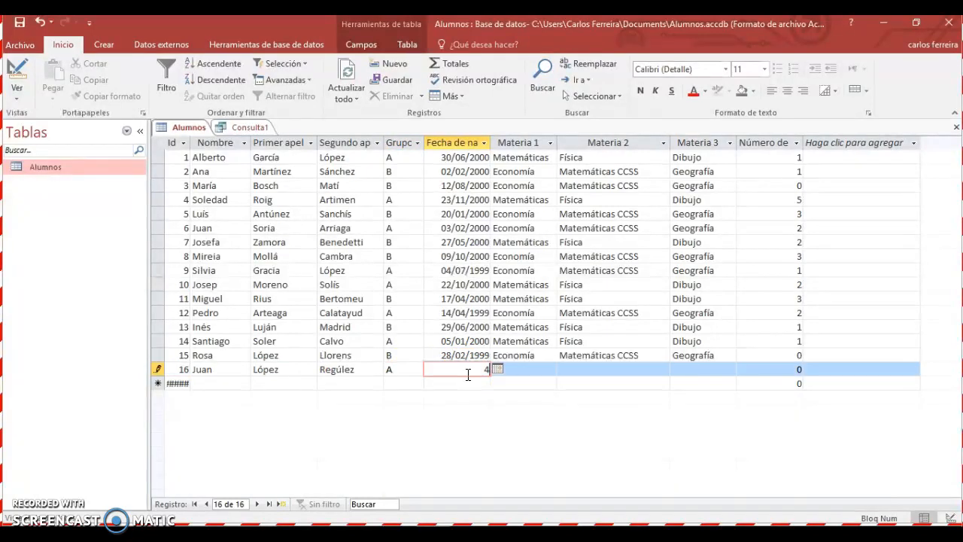
text(/2/2000)
click(518, 373)
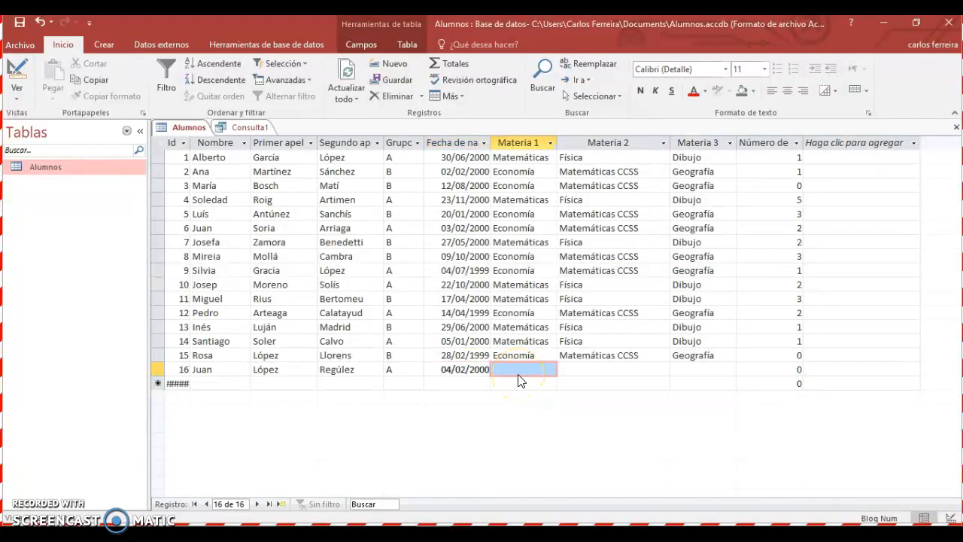
Complete the new student's record with Materia 1 Economía, Materia 2 Matemáticas CCSS, Materia 3 Geografía and Número de hermanos 6.
text(E)
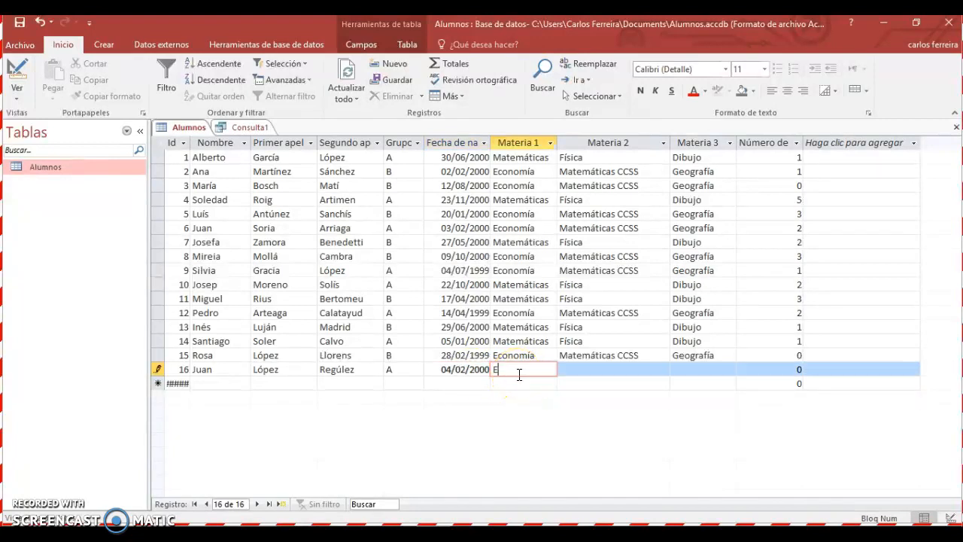
text(conomía)
click(577, 367)
text(Mate)
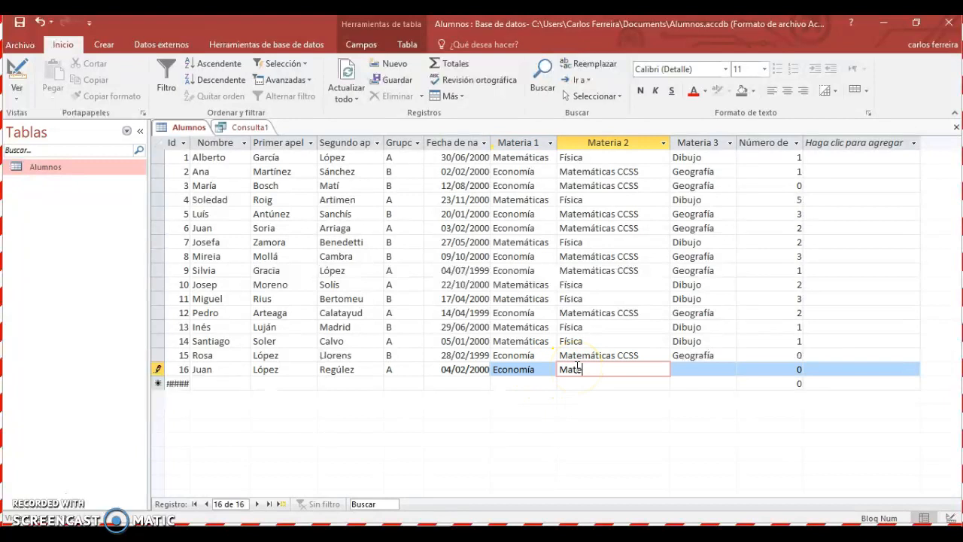
text(máticas CCSS)
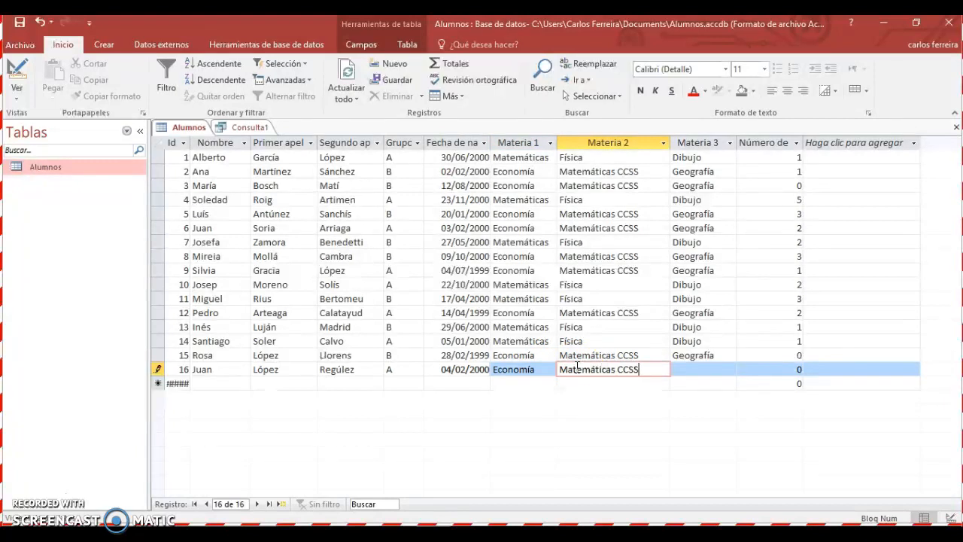
click(686, 370)
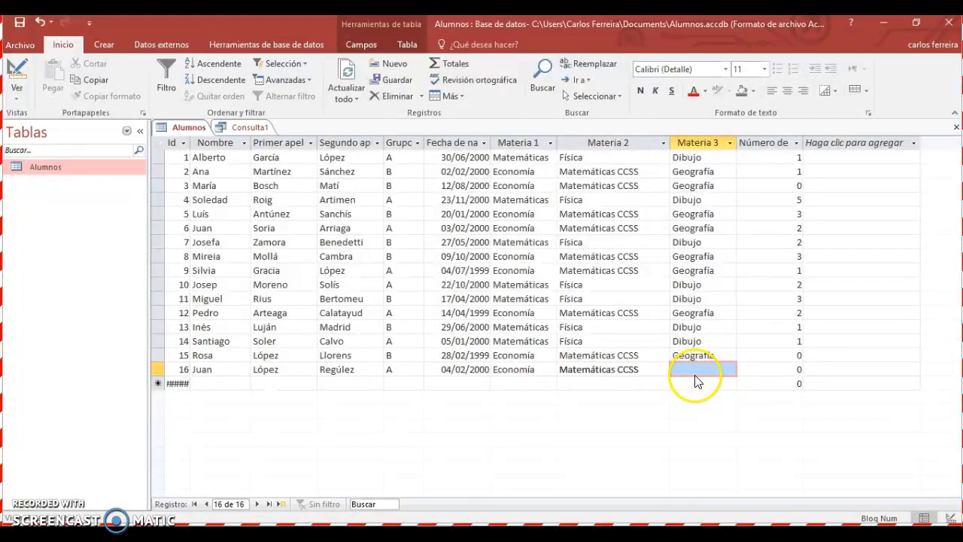
text(Geograf)
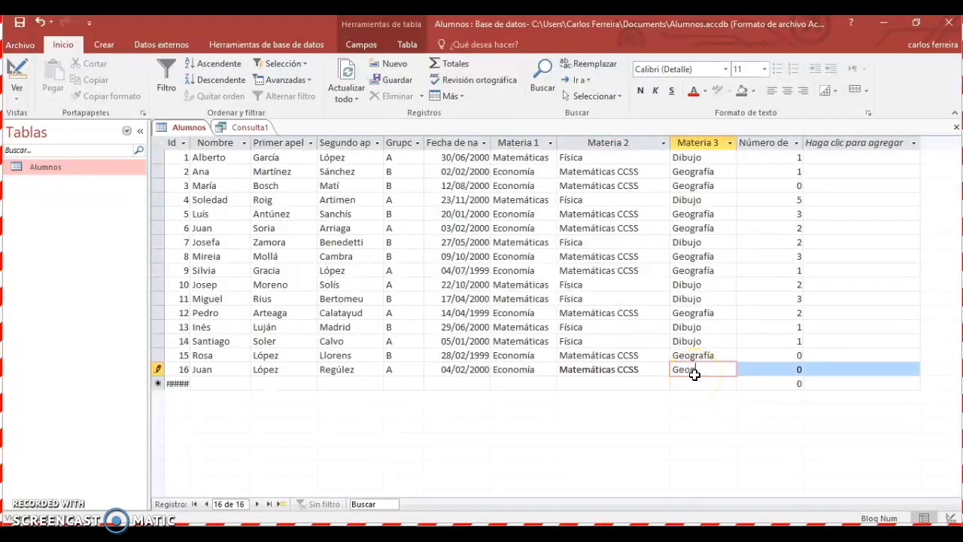
text(ía)
click(800, 371)
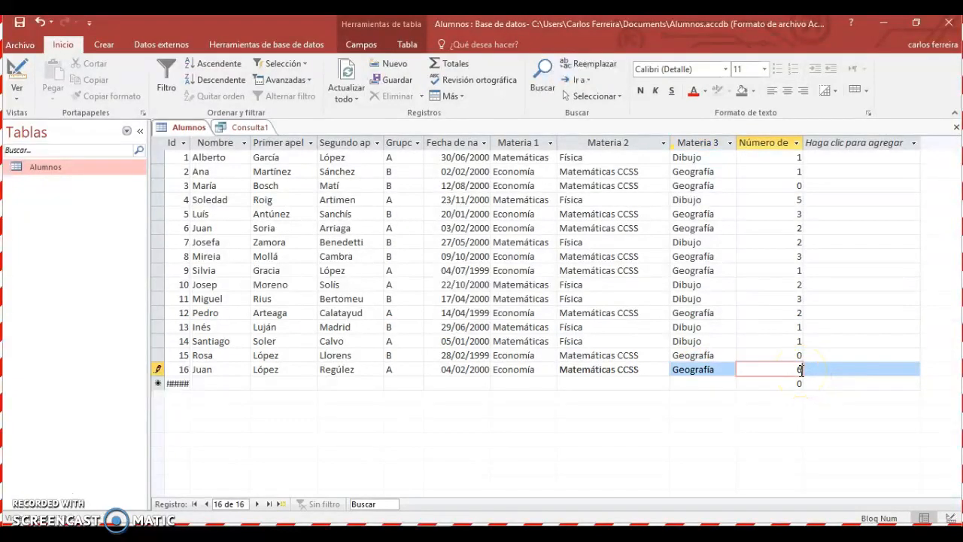
click(760, 383)
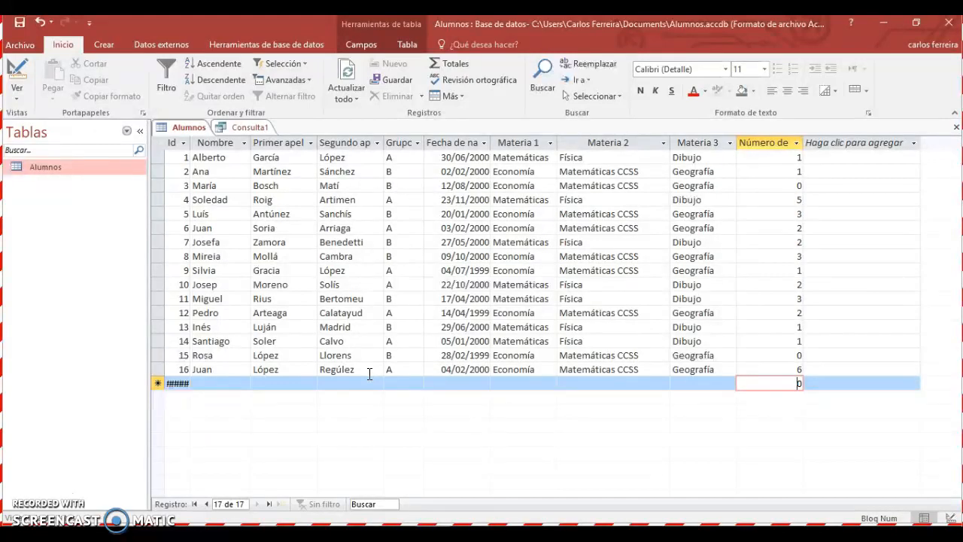
Check the Consulta1 results against the Alumnos table and locate the new student's record in the query.
click(239, 130)
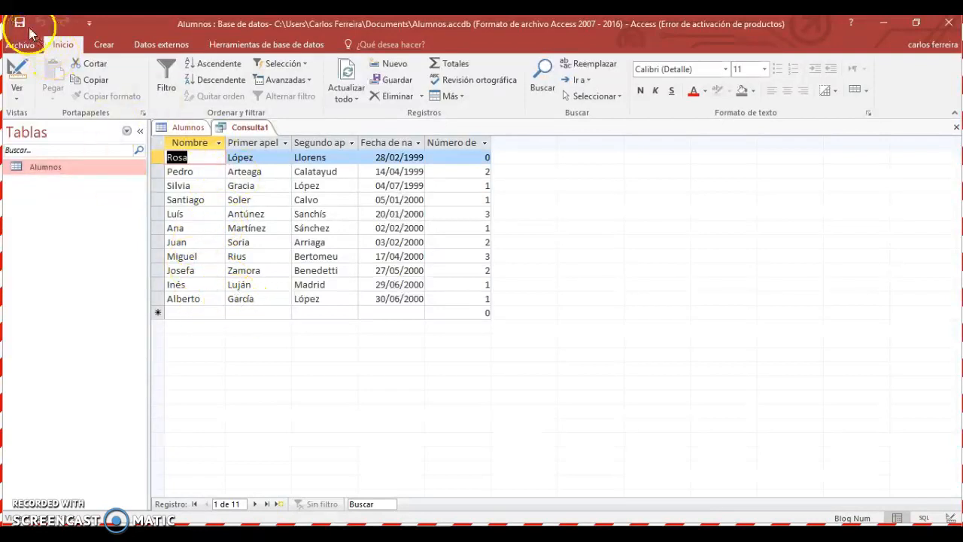
click(184, 127)
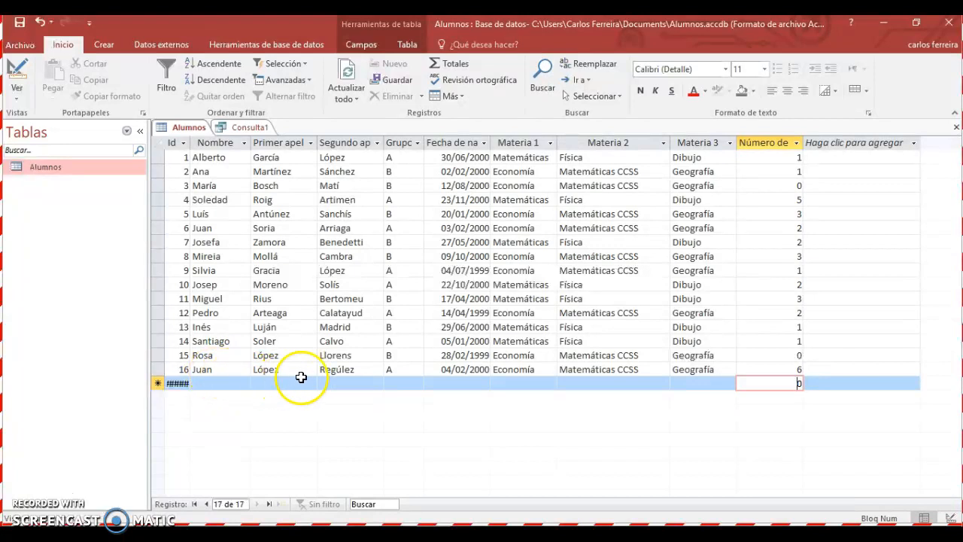
click(242, 131)
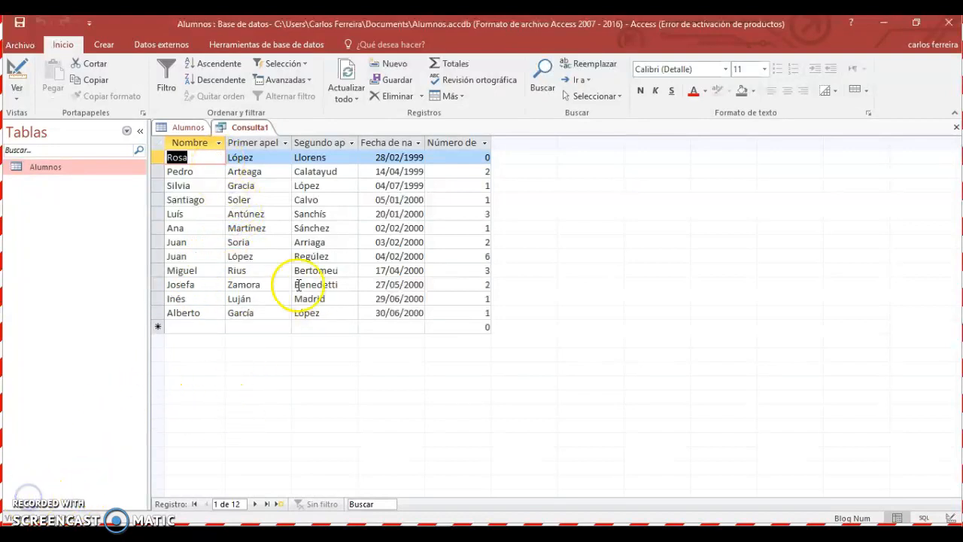
click(193, 258)
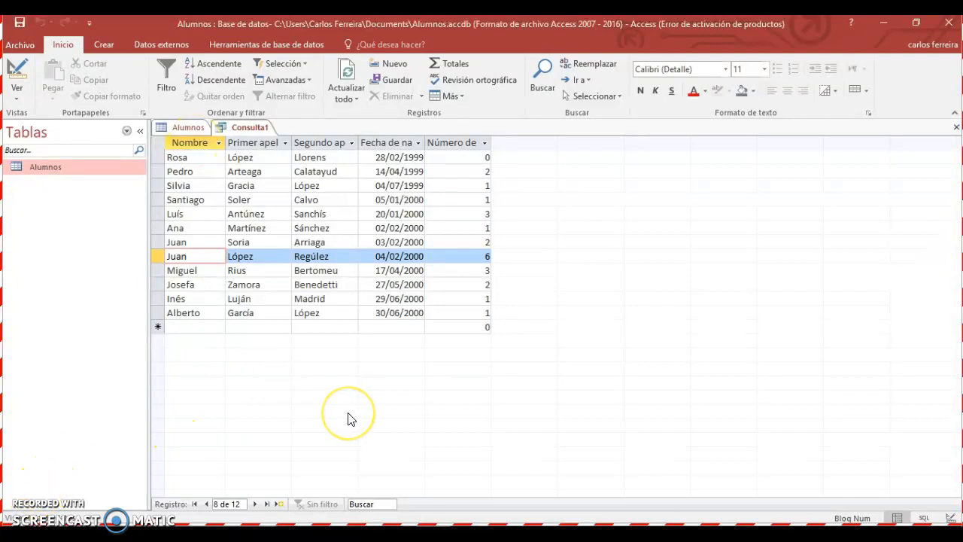
Add >#30/09/2000# as an alternative criterion for Fecha de nacimiento in the query design and view the results.
click(17, 73)
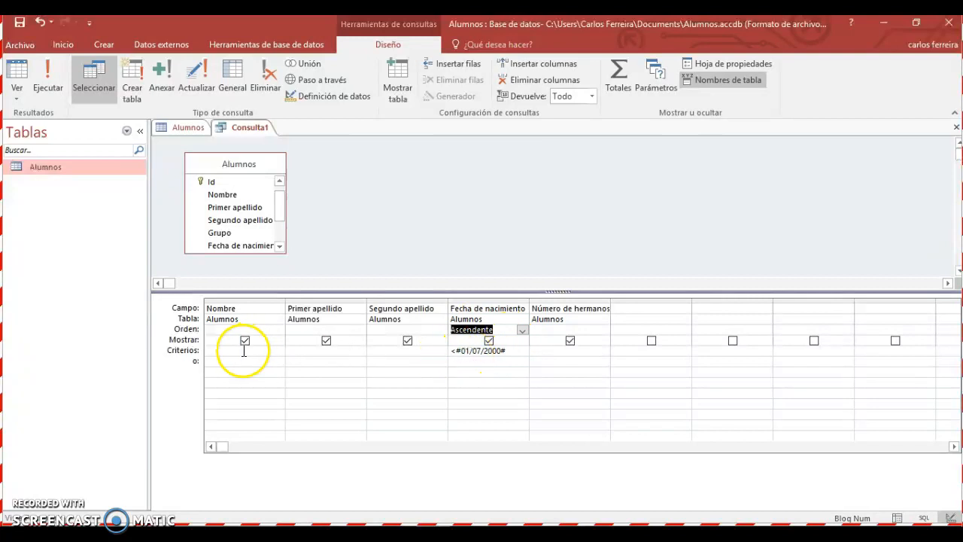
click(471, 352)
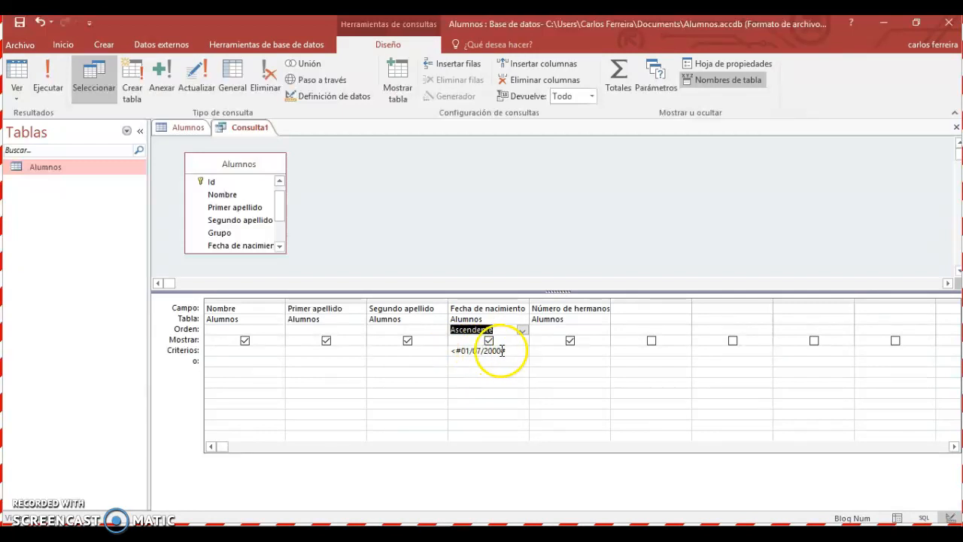
click(491, 363)
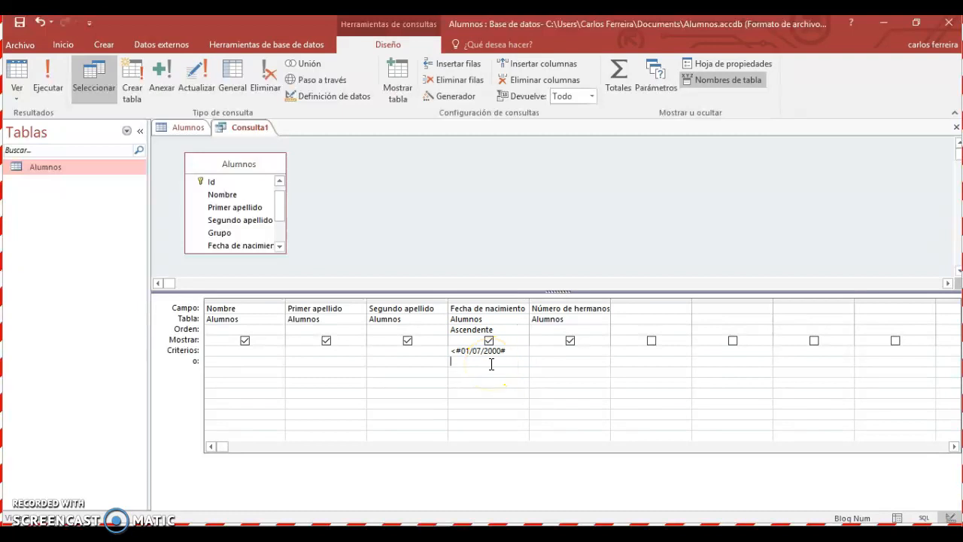
text(>#30/09/2000)
key(Tab)
click(487, 375)
click(19, 73)
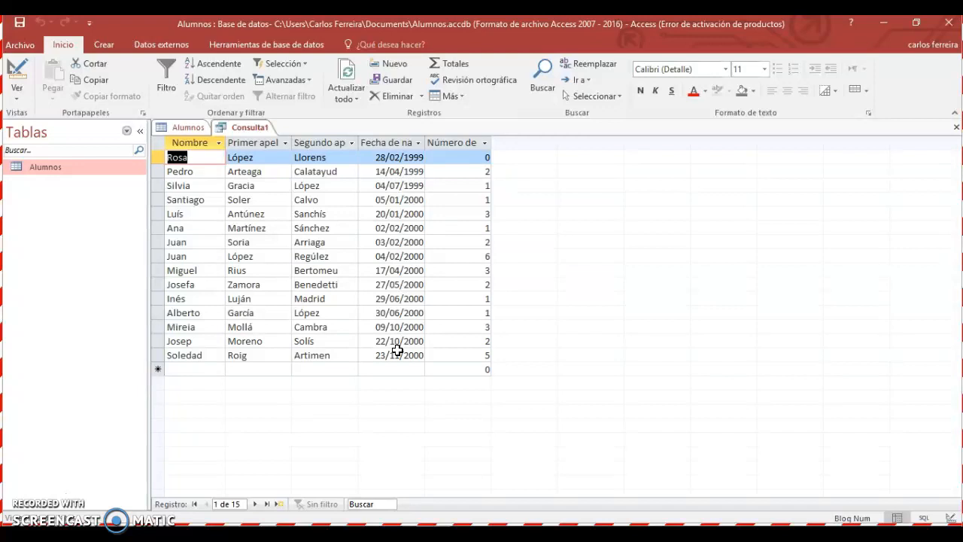
Add the criterion <3 for Número de hermanos on the first criteria row of the query and view the results.
click(24, 75)
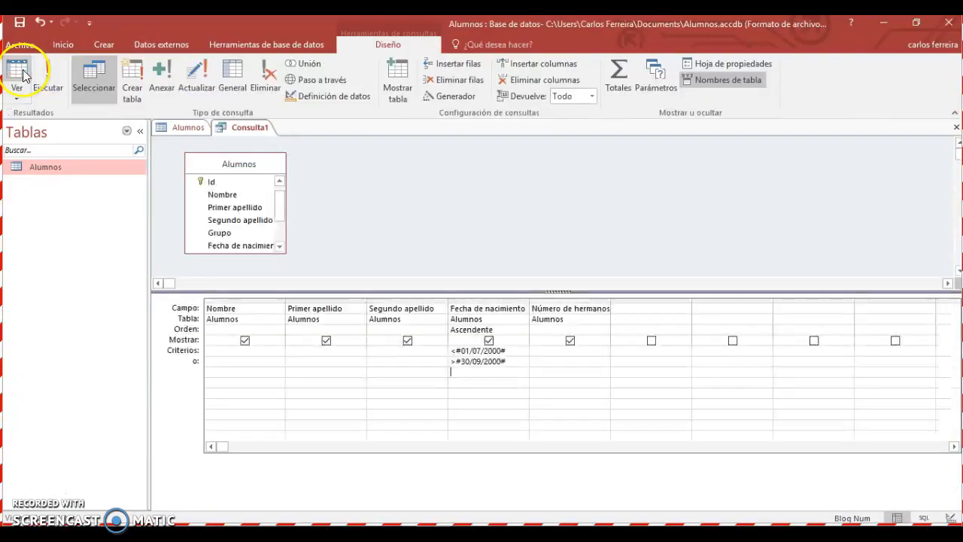
click(556, 351)
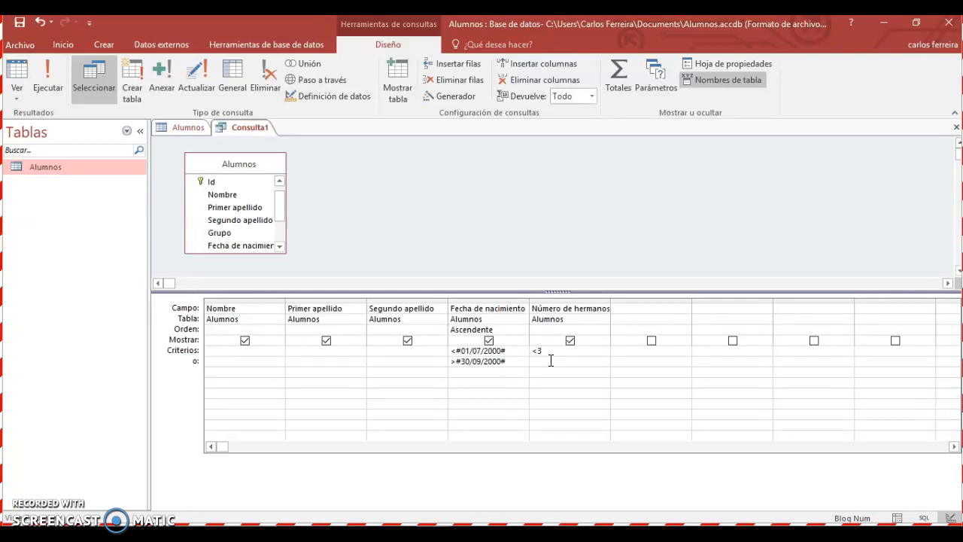
click(24, 76)
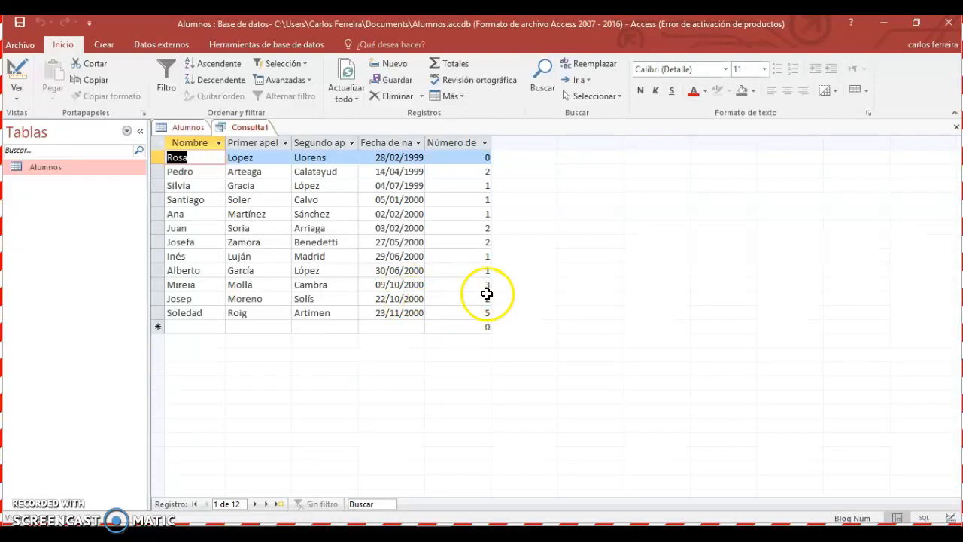
Apply the <3 criterion for Número de hermanos to the alternative criteria row as well and view the results.
click(16, 75)
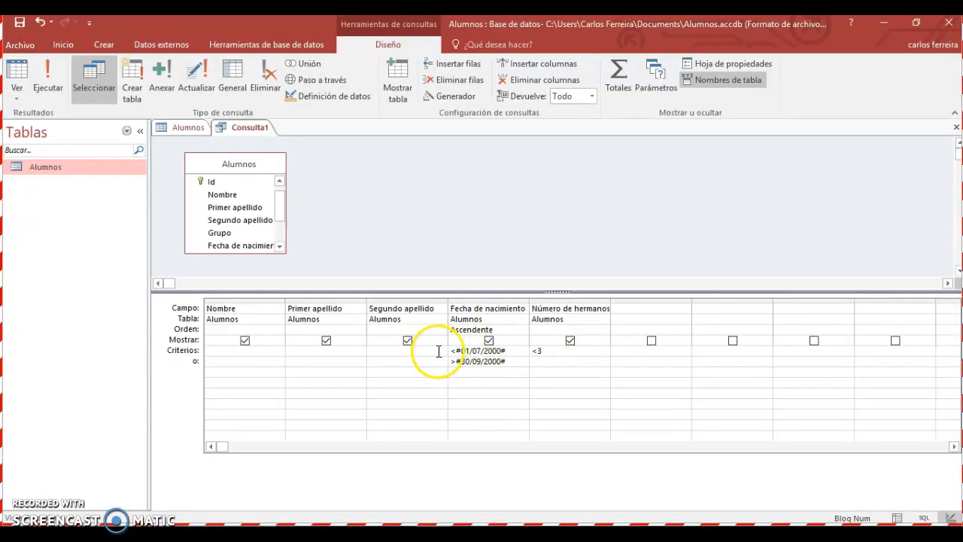
click(548, 362)
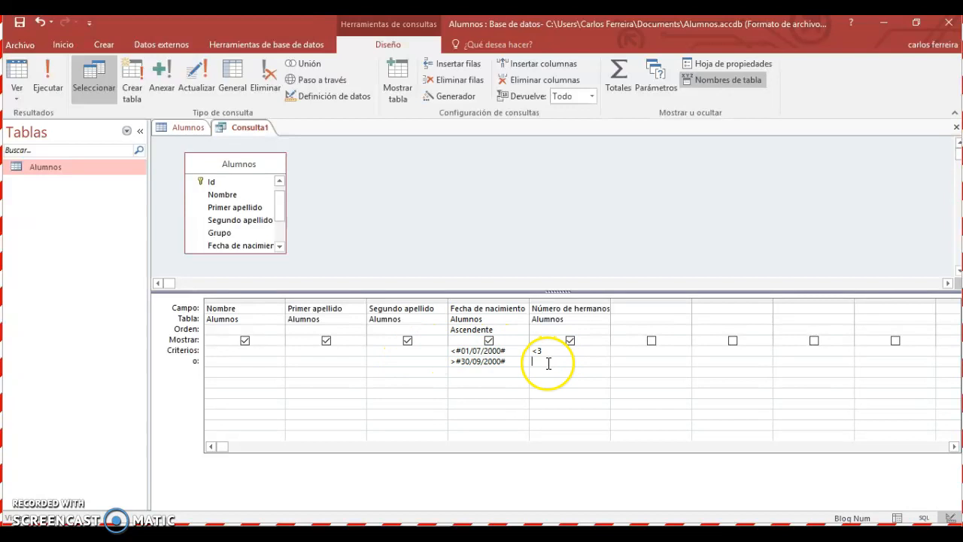
text(<3)
click(564, 382)
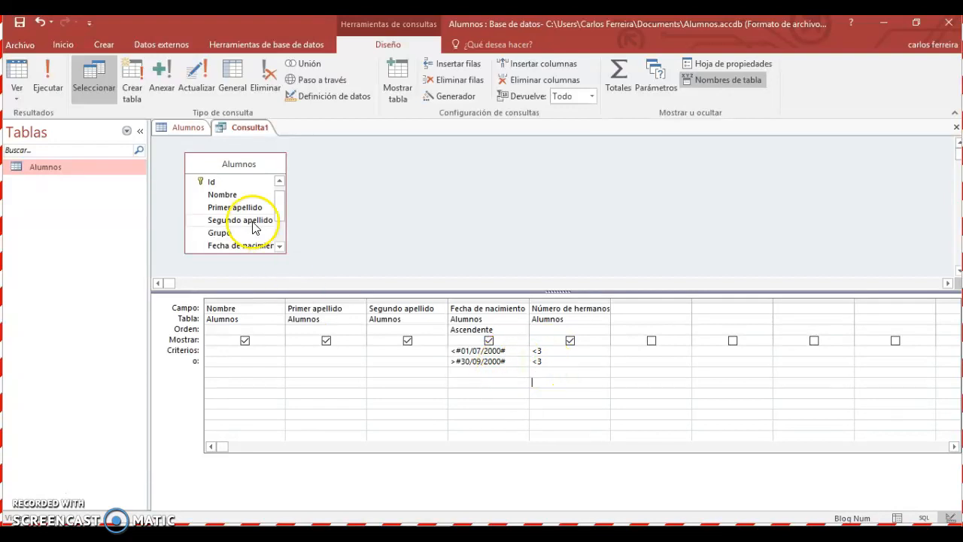
click(17, 74)
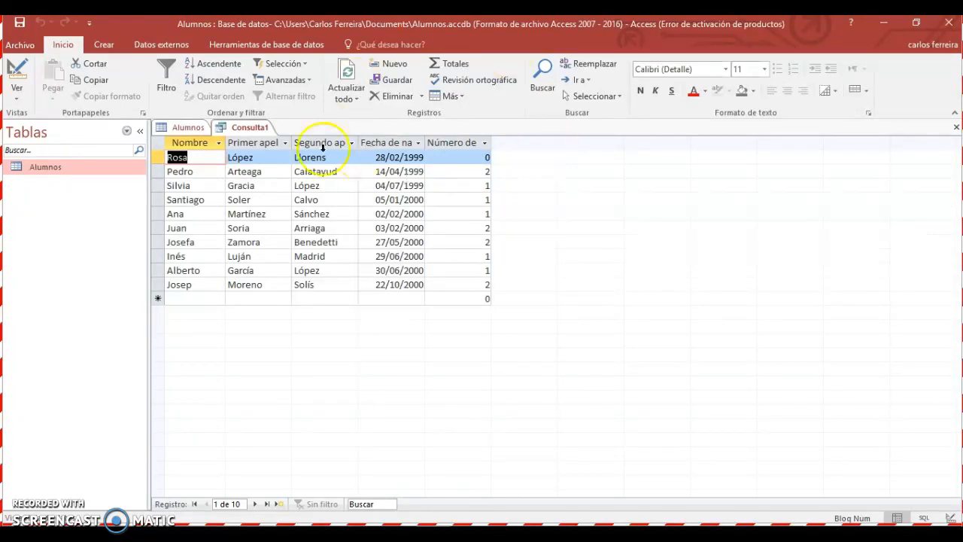
Save the query as Prueba 1, and close both the query and the Alumnos table.
click(20, 23)
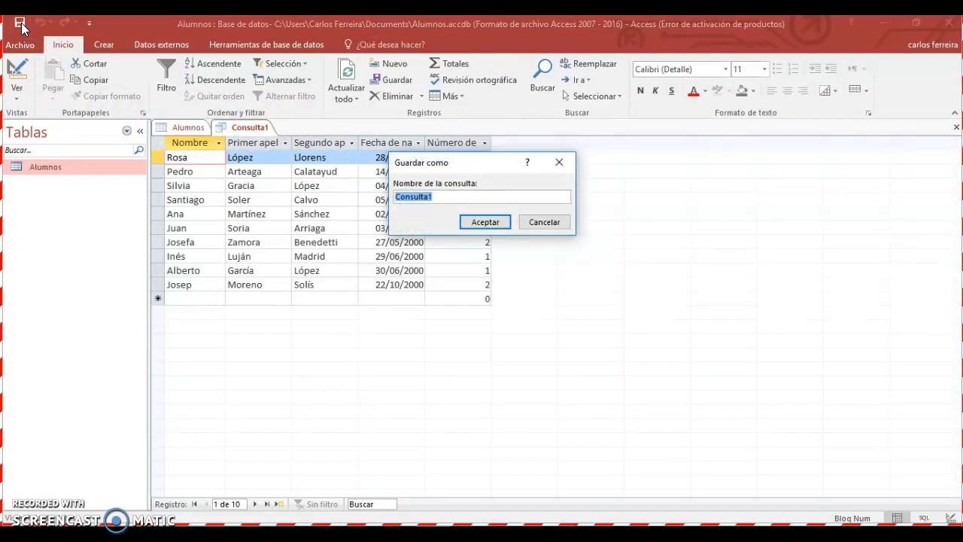
text(Prueba 1)
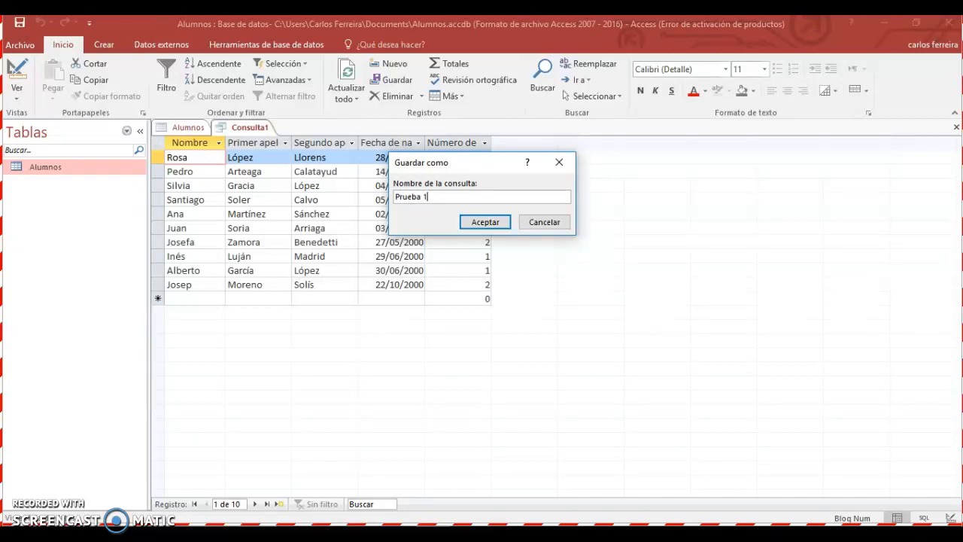
click(484, 222)
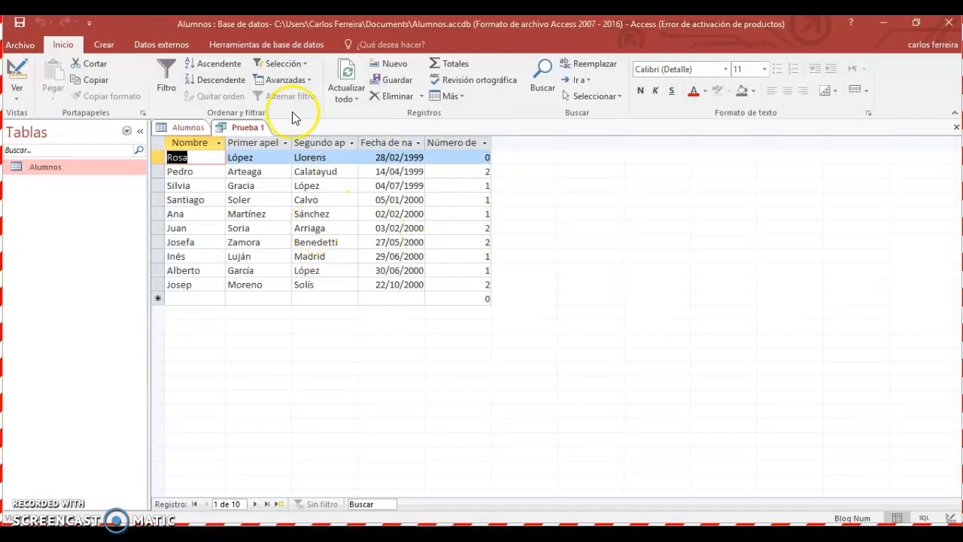
click(955, 126)
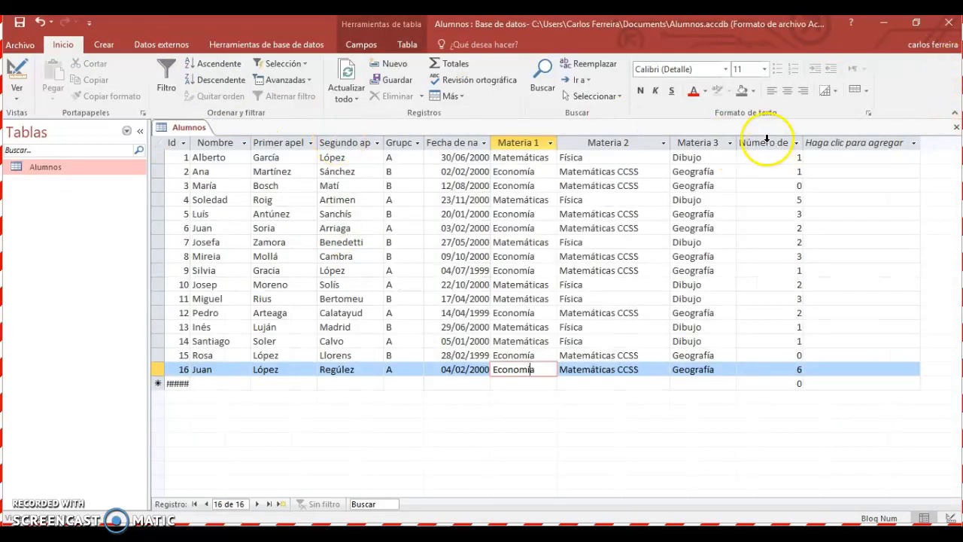
click(957, 126)
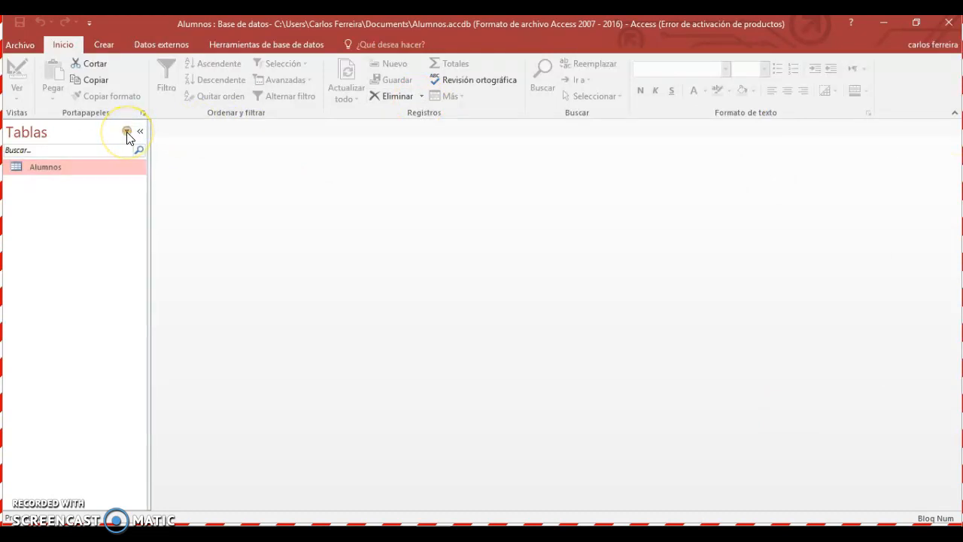
List the database's saved queries, open Prueba 1 and display it in design view.
click(126, 132)
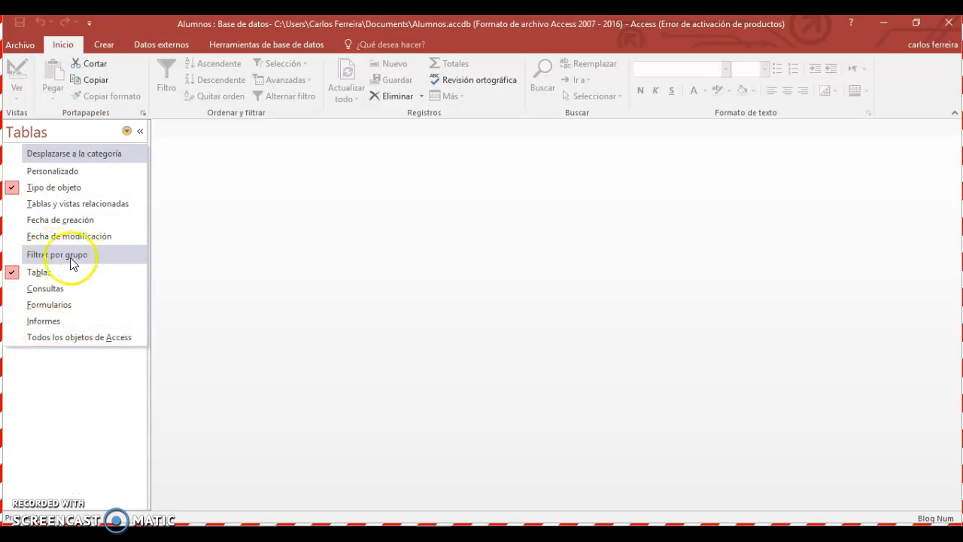
click(48, 288)
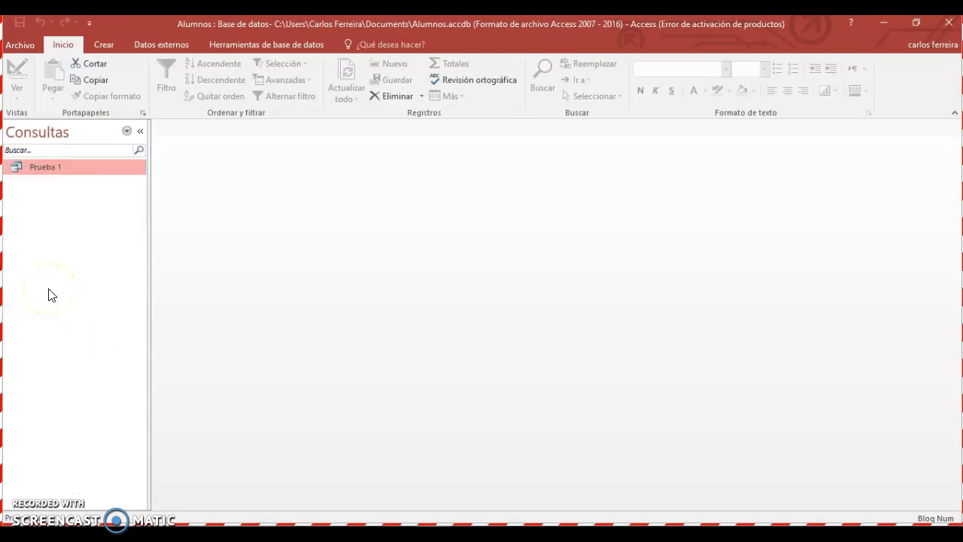
double_click(34, 168)
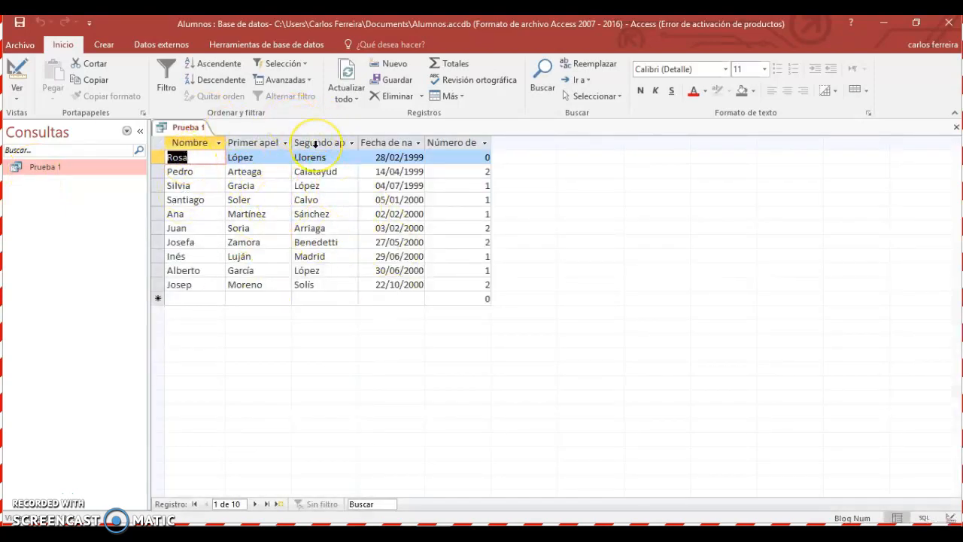
click(24, 78)
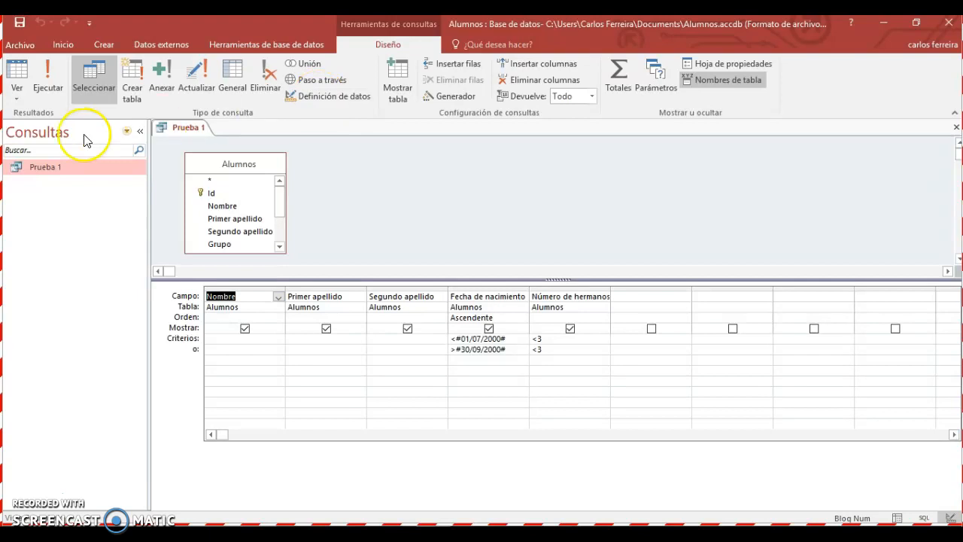
Return the object list to Tablas and open the Alumnos table.
click(128, 133)
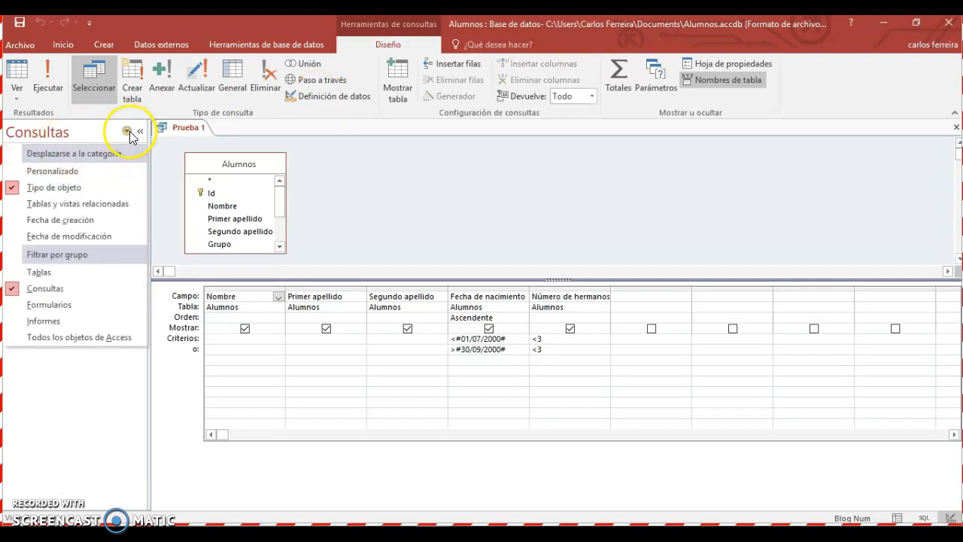
click(49, 275)
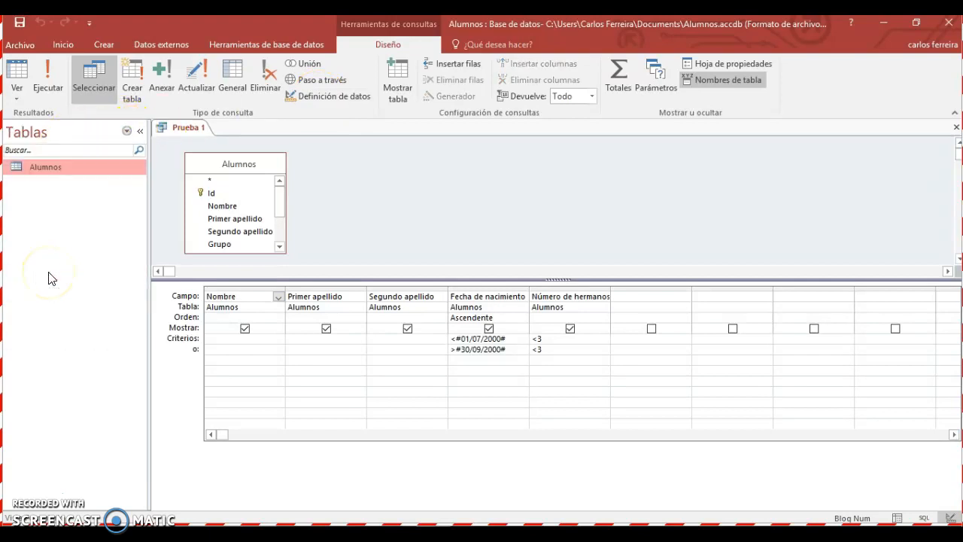
click(46, 167)
double_click(46, 167)
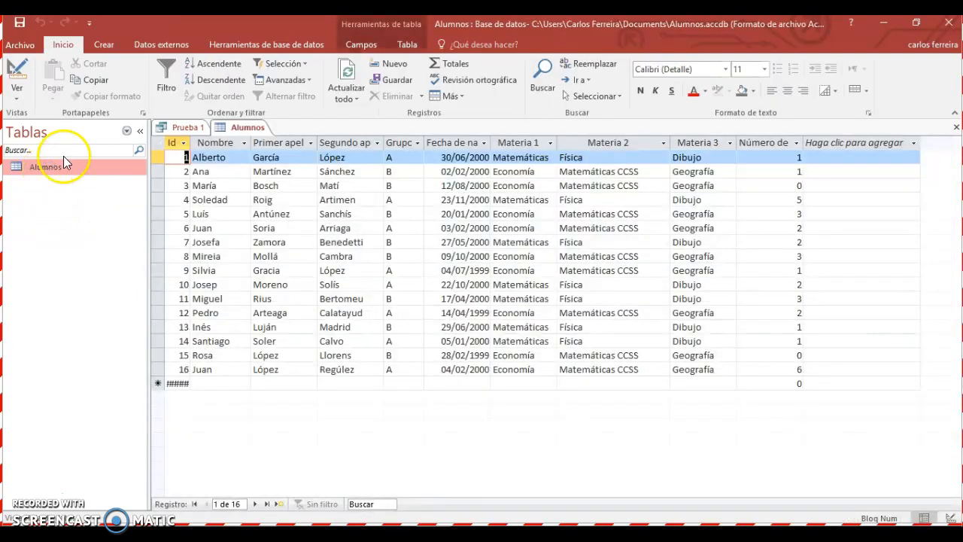
Switch between the Prueba 1 query and the Alumnos table, and close both.
click(190, 129)
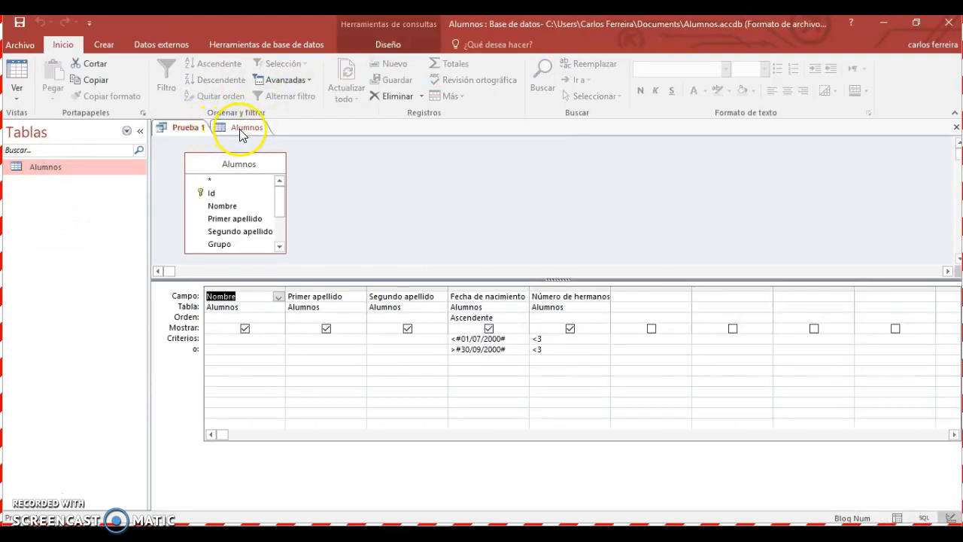
click(239, 128)
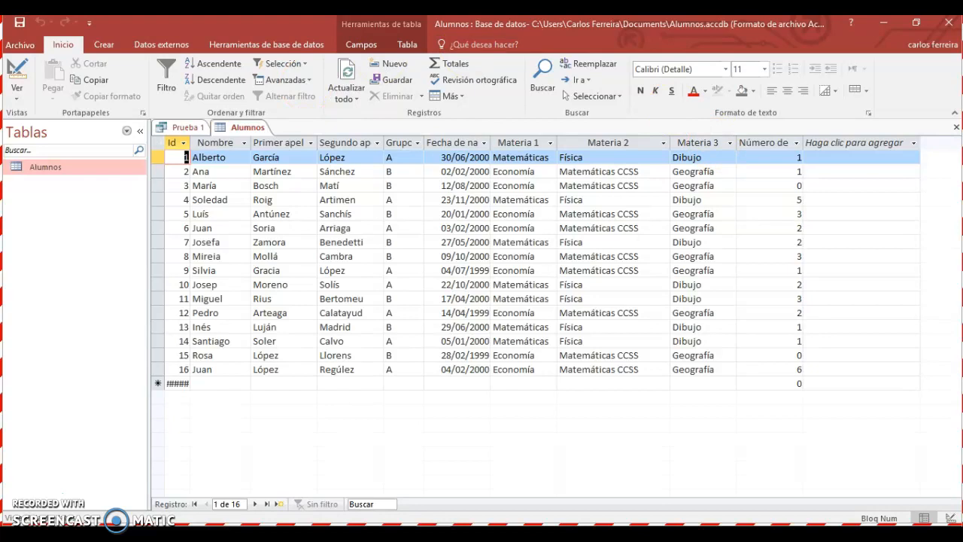
click(957, 129)
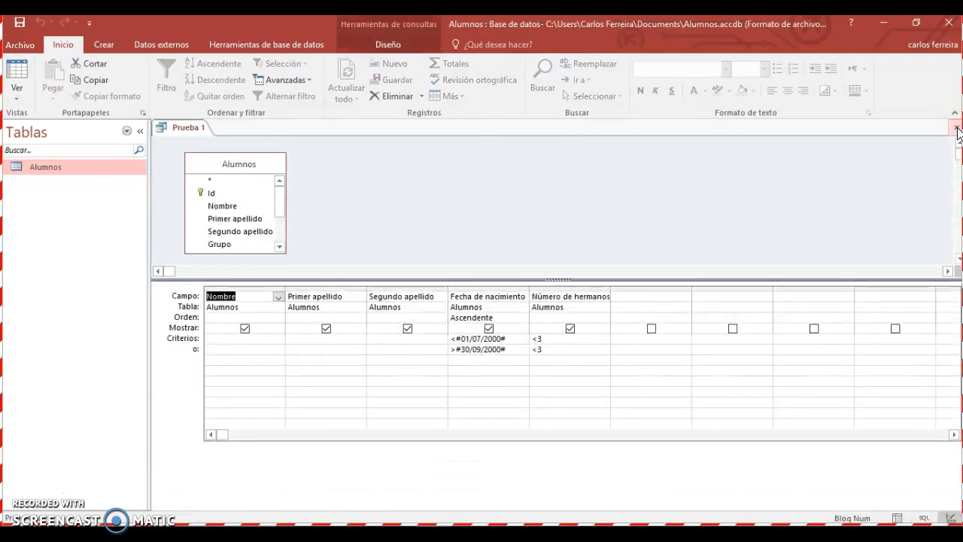
click(957, 129)
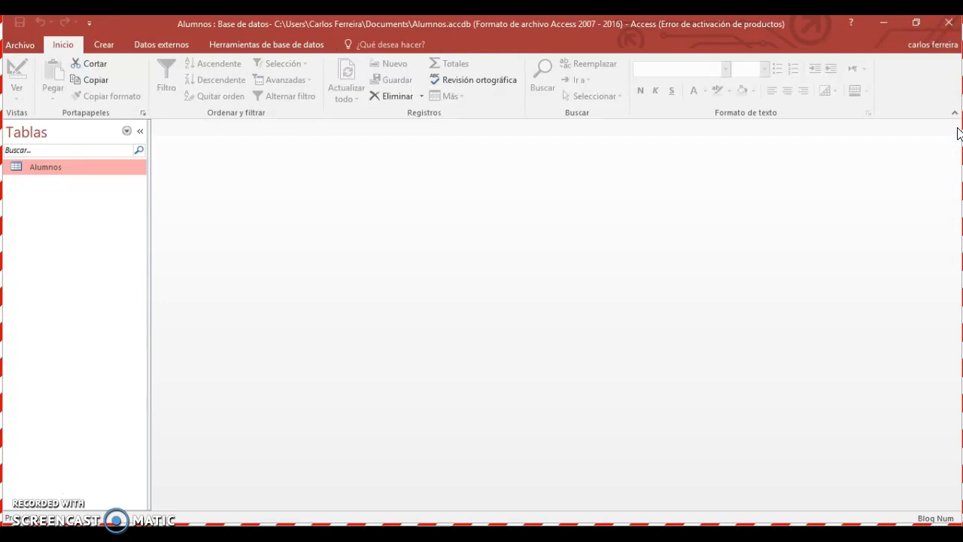